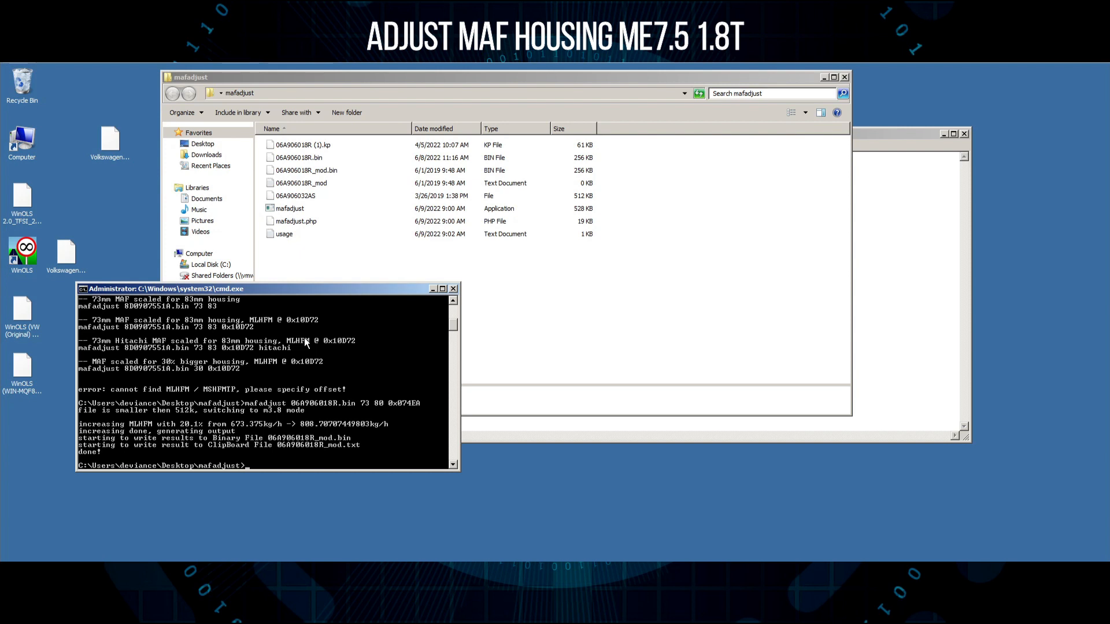
# Run mafadjust on the file 06A906032AS with old diameter 73 and new diameter 80, copying the file name from the folder.
pyautogui.write('afadjust')
pyautogui.rightClick(306, 198)
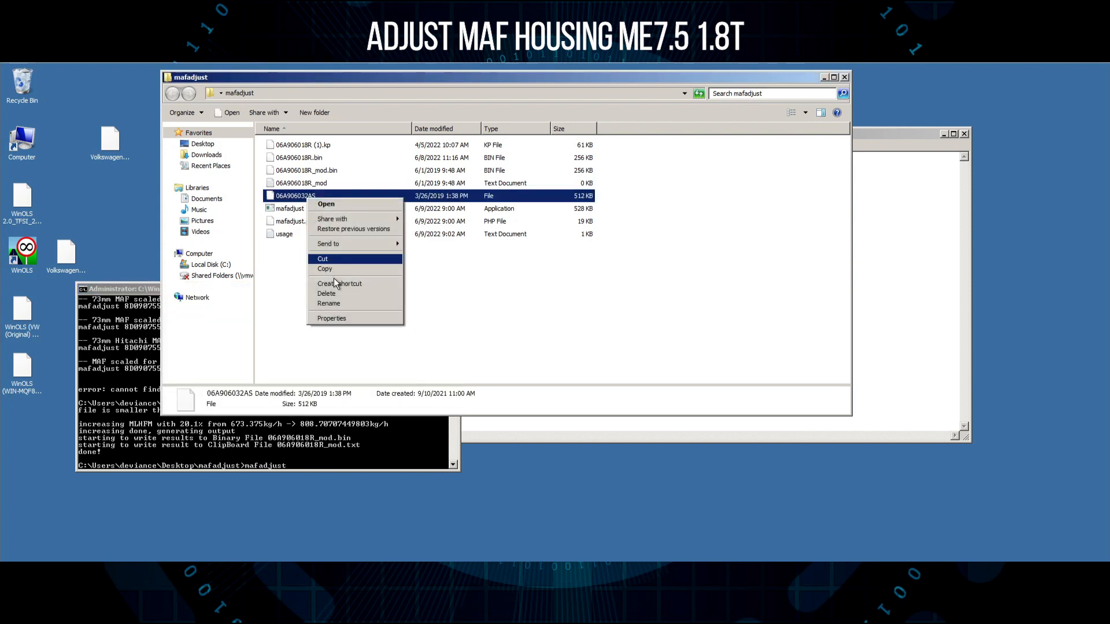
pyautogui.click(343, 304)
pyautogui.rightClick(308, 199)
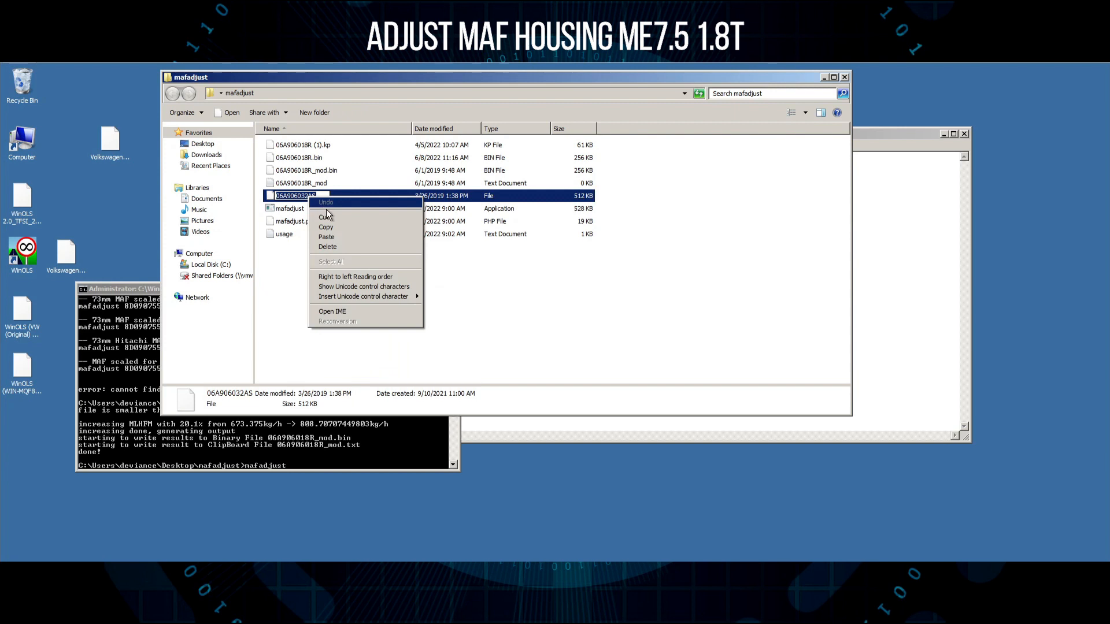
pyautogui.click(325, 228)
pyautogui.click(359, 443)
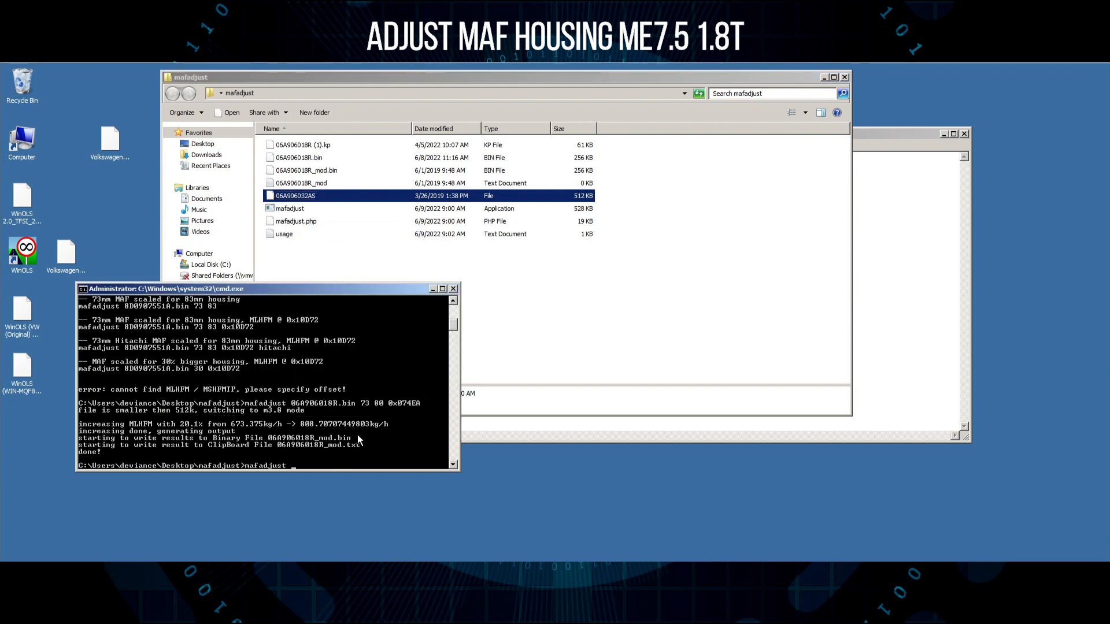
pyautogui.rightClick(358, 435)
pyautogui.click(376, 461)
pyautogui.write('73 80')
pyautogui.press('Return')
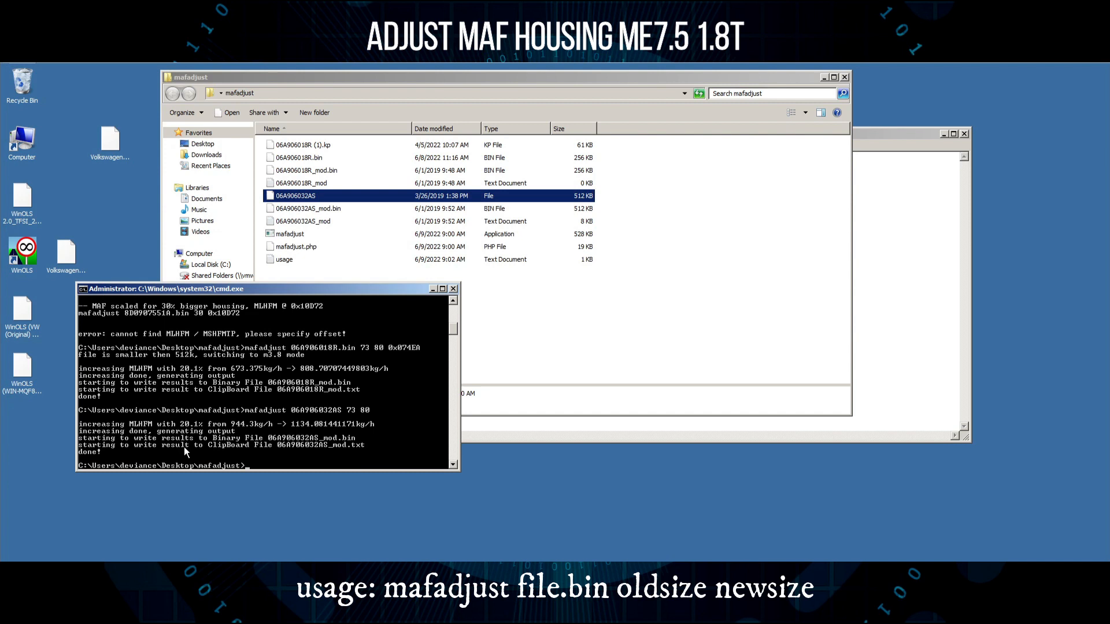
# Switch to WinOLS and import the original file 06A906032AS from the mafadjust folder as a new project, accepting the wizard defaults.
pyautogui.click(149, 568)
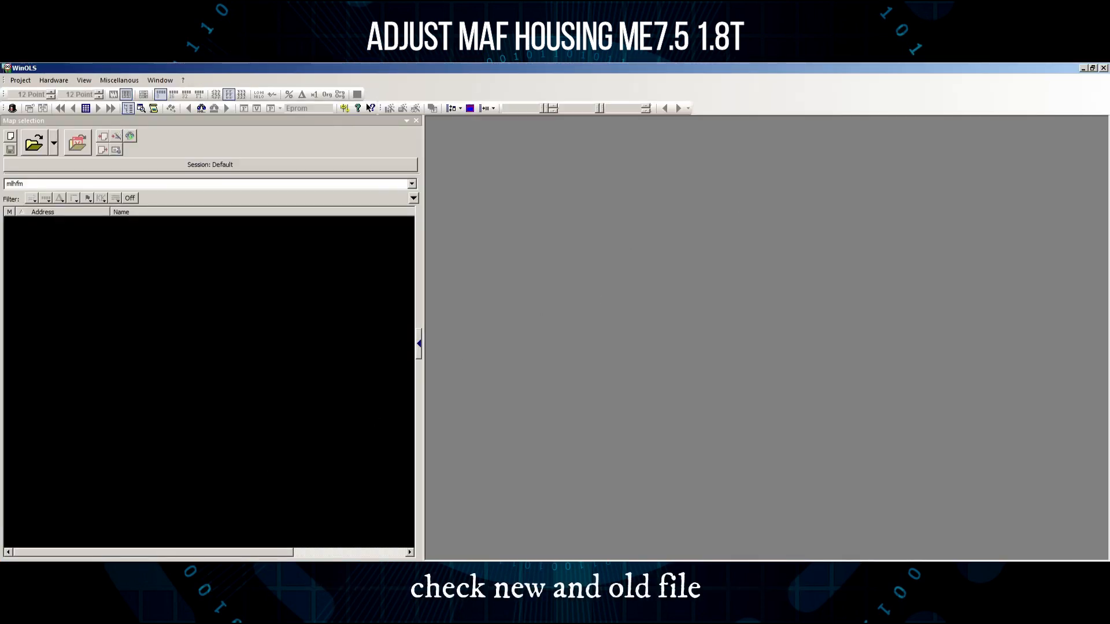
pyautogui.click(53, 569)
pyautogui.click(50, 559)
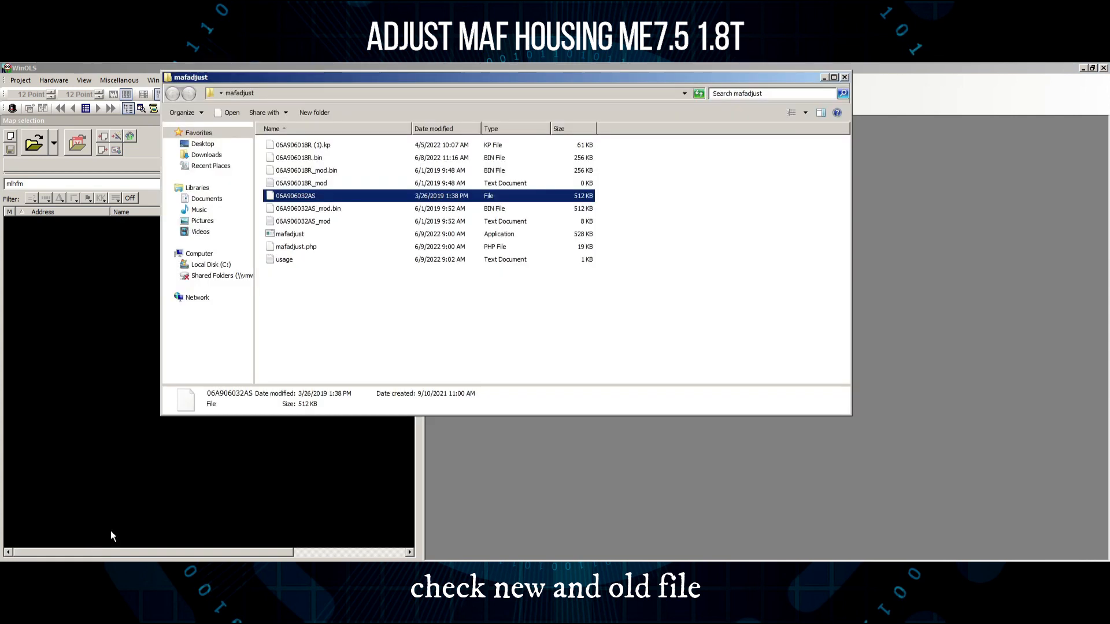
pyautogui.moveTo(344, 195); pyautogui.dragTo(911, 243)
pyautogui.click(417, 435)
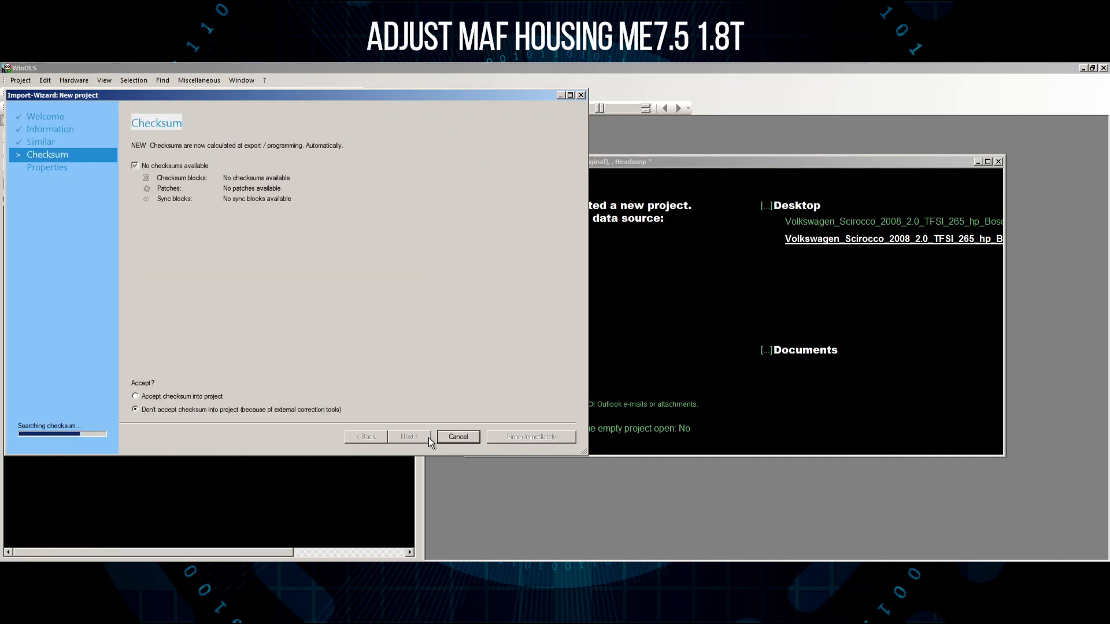
pyautogui.click(426, 437)
pyautogui.click(426, 437)
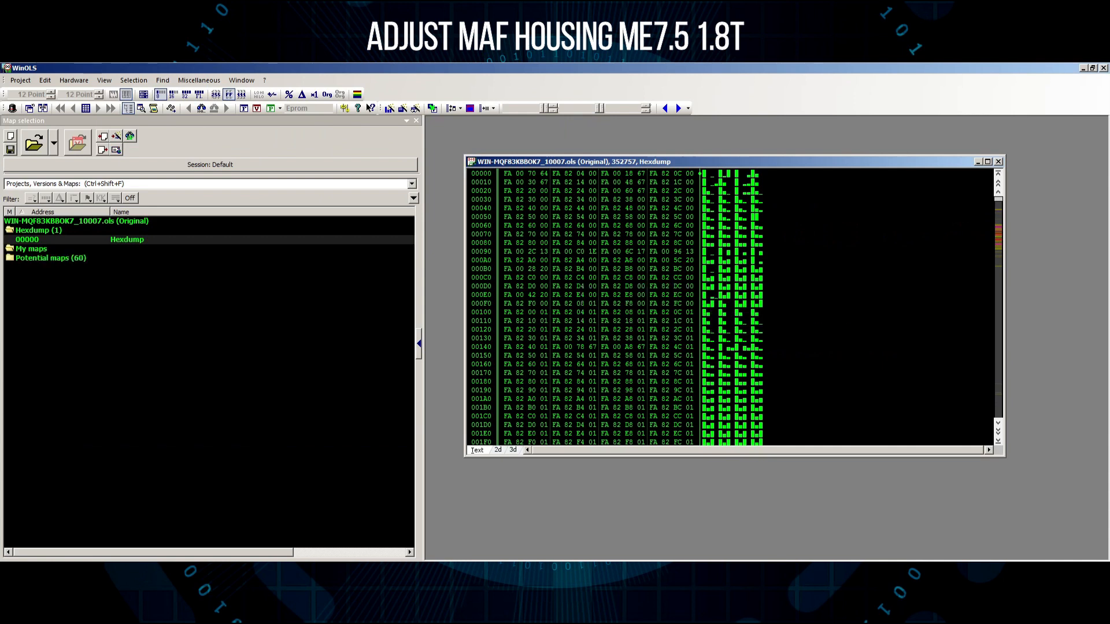
# Import the map pack from the Desktop folder into the original project, using the automatic offset.
pyautogui.click(52, 581)
pyautogui.click(57, 550)
pyautogui.moveTo(161, 343); pyautogui.dragTo(806, 363)
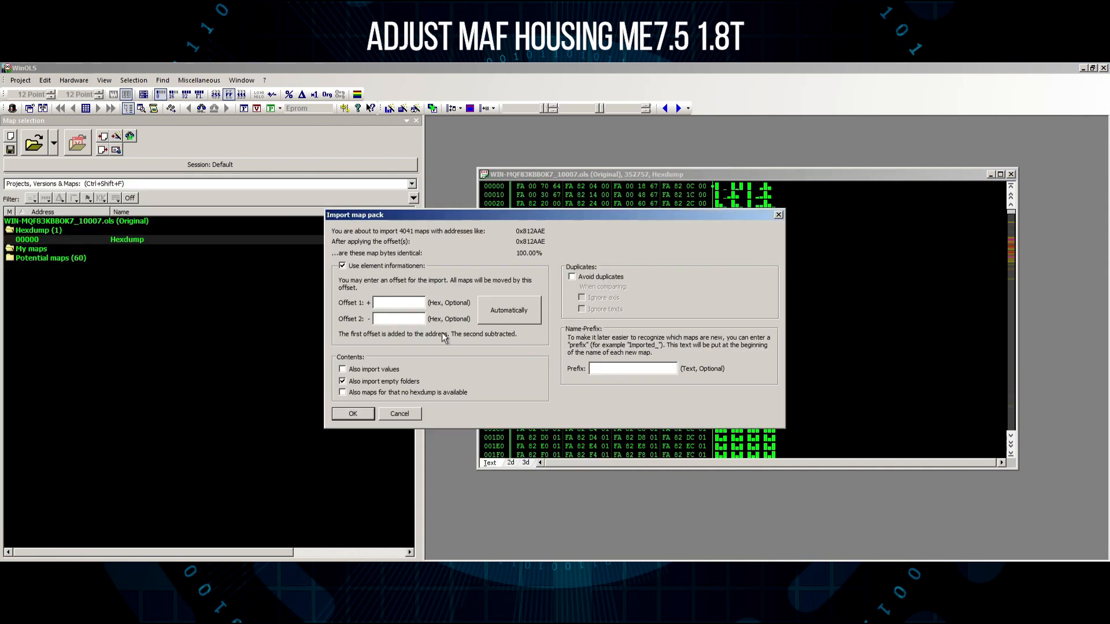
pyautogui.click(498, 307)
pyautogui.click(354, 413)
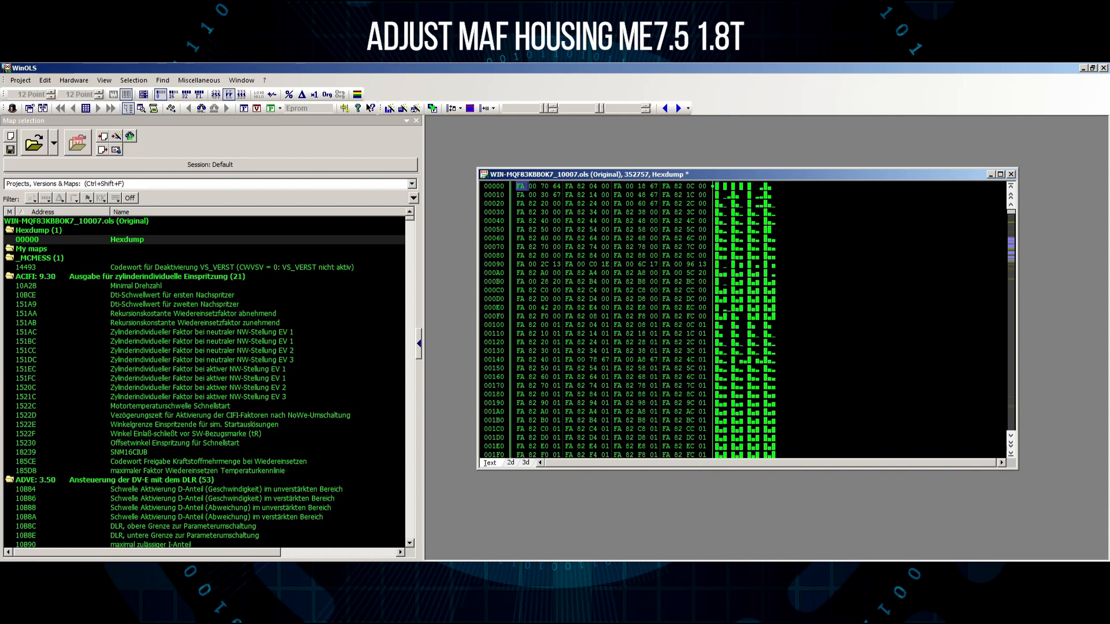
# Import 06A906032AS_mod.bin from the mafadjust folder into the open project as a new version.
pyautogui.click(53, 582)
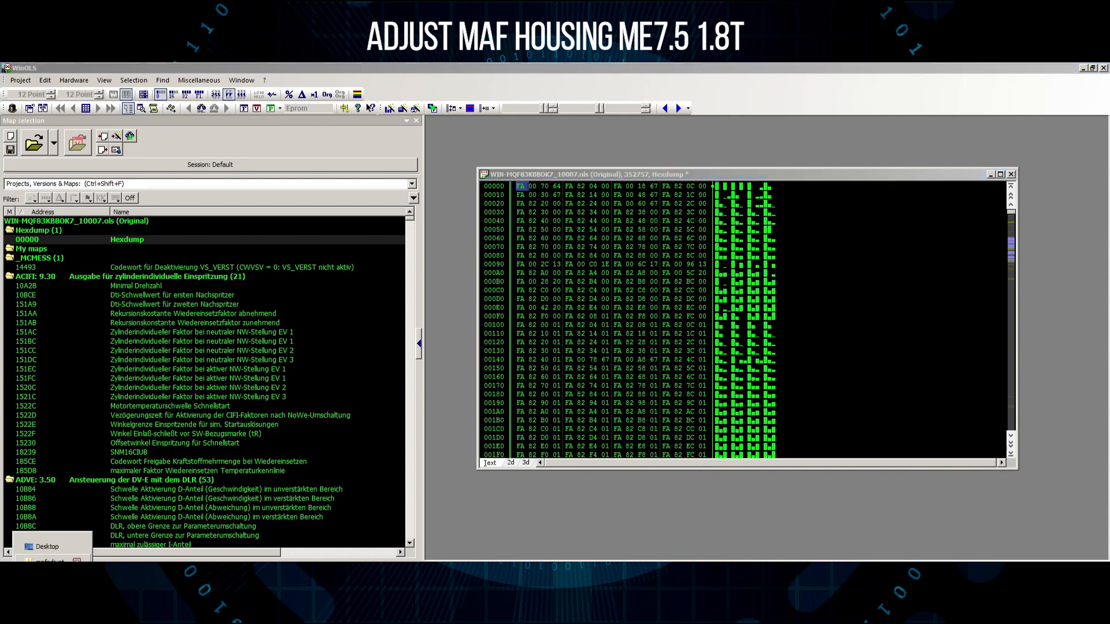
pyautogui.click(51, 562)
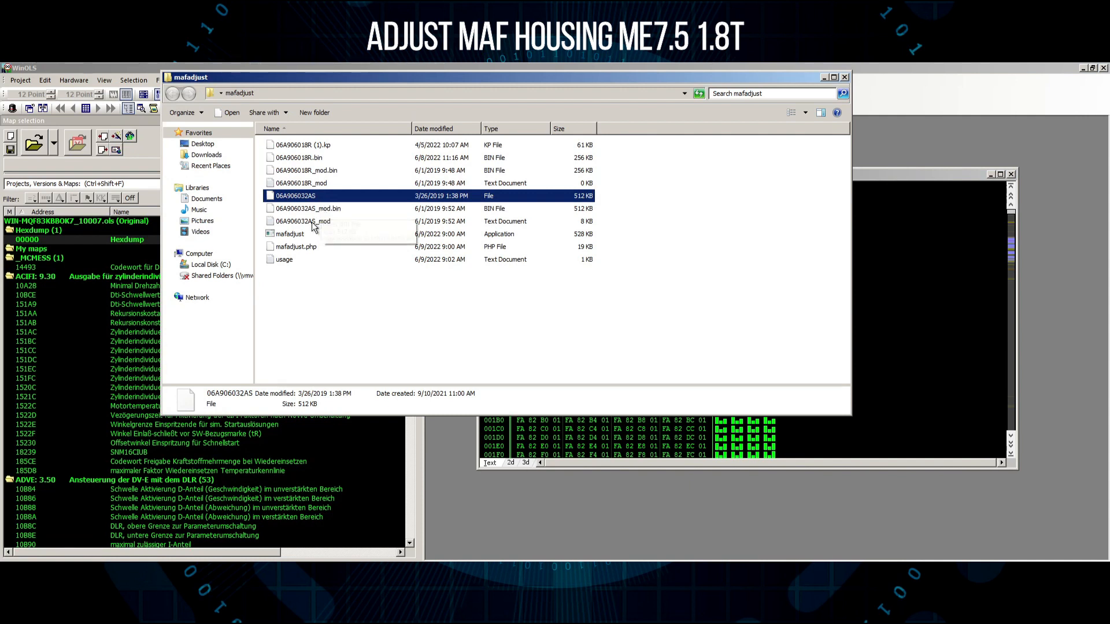
pyautogui.moveTo(317, 212); pyautogui.dragTo(899, 315)
pyautogui.click(420, 437)
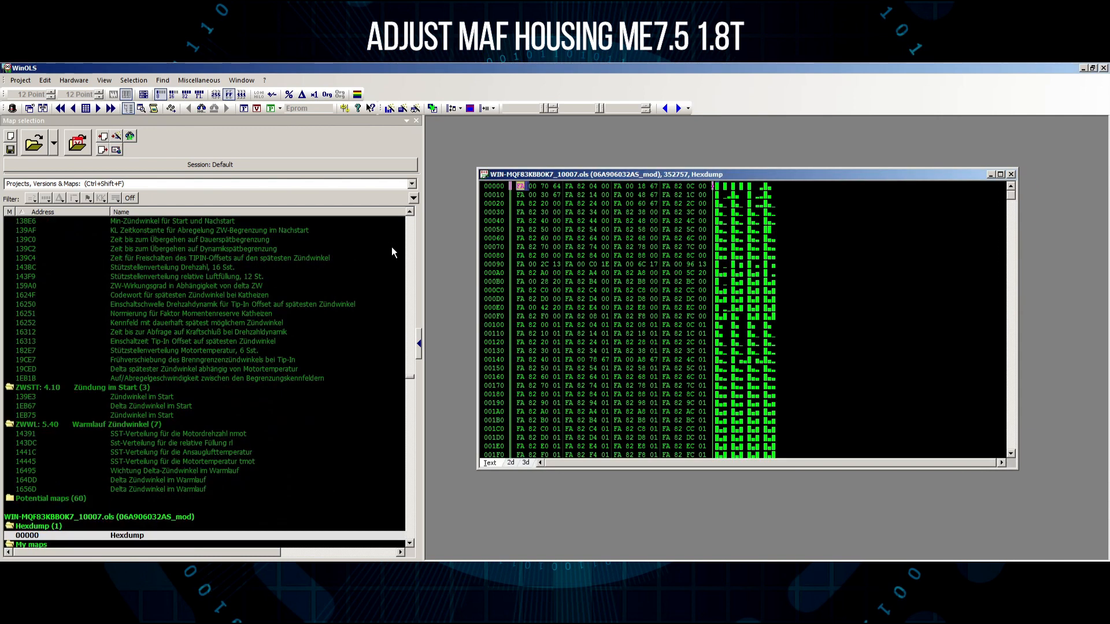
# Connect the 06A906032AS_mod hexdump window with the Original version for side-by-side comparison, keeping the address offset at 0.
pyautogui.click(104, 80)
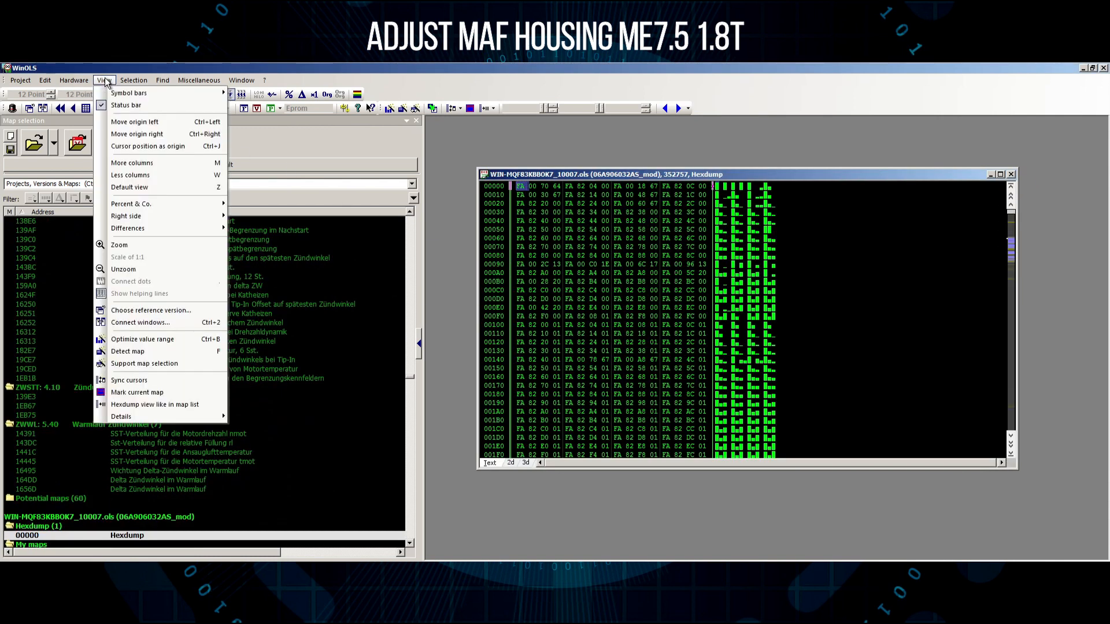
pyautogui.click(154, 322)
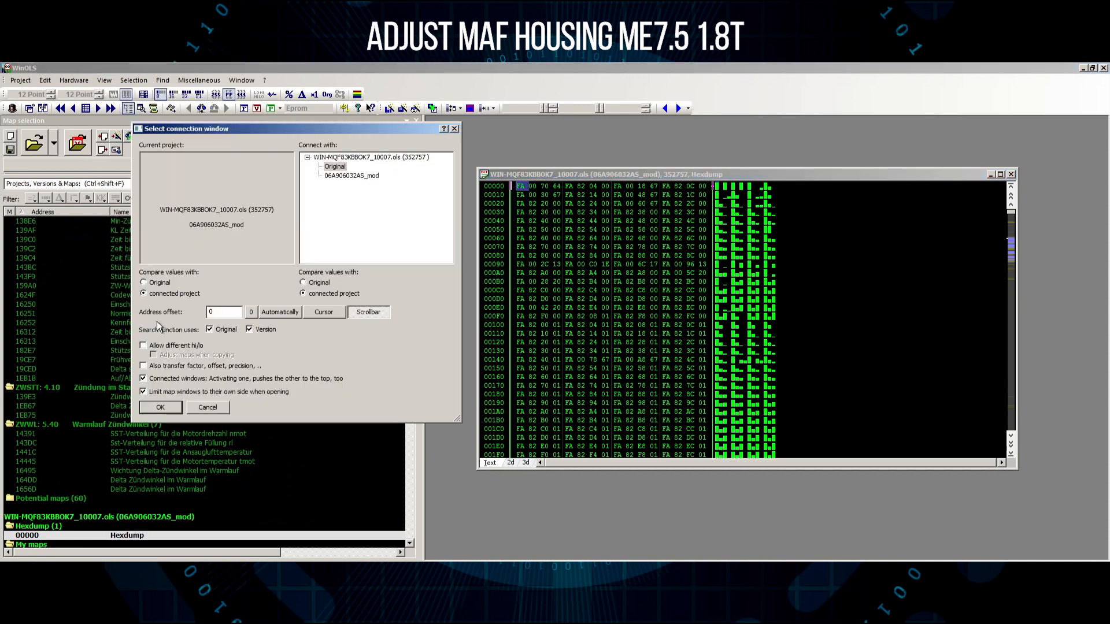
pyautogui.click(177, 409)
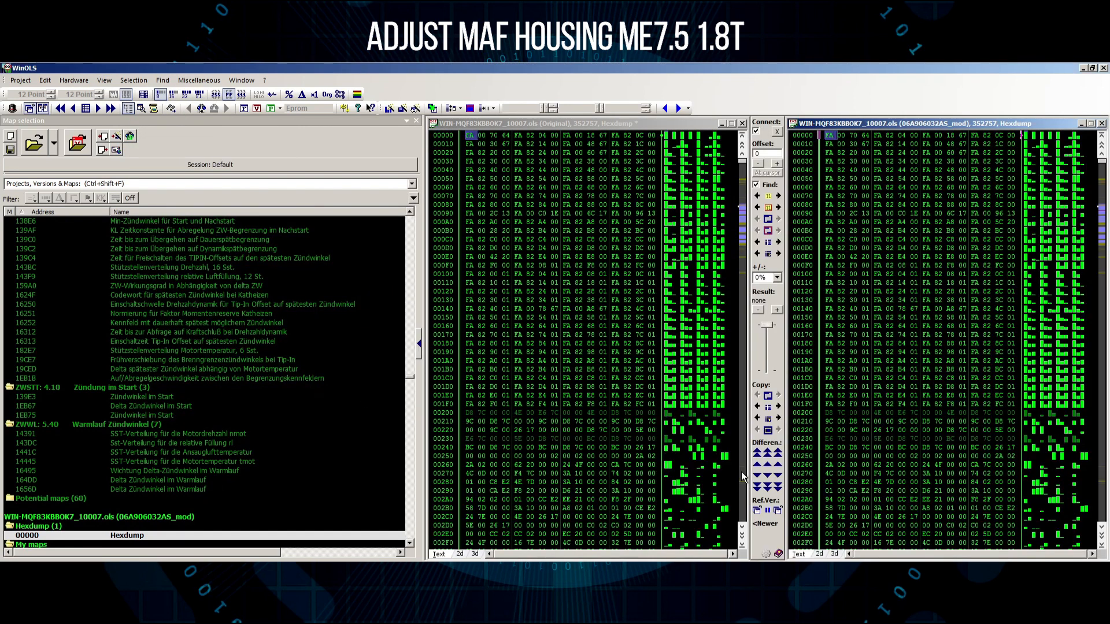
# Jump to the next difference and inspect the values of the map "Linearisierung der Heißfilmspannung" in the modified version.
pyautogui.click(778, 476)
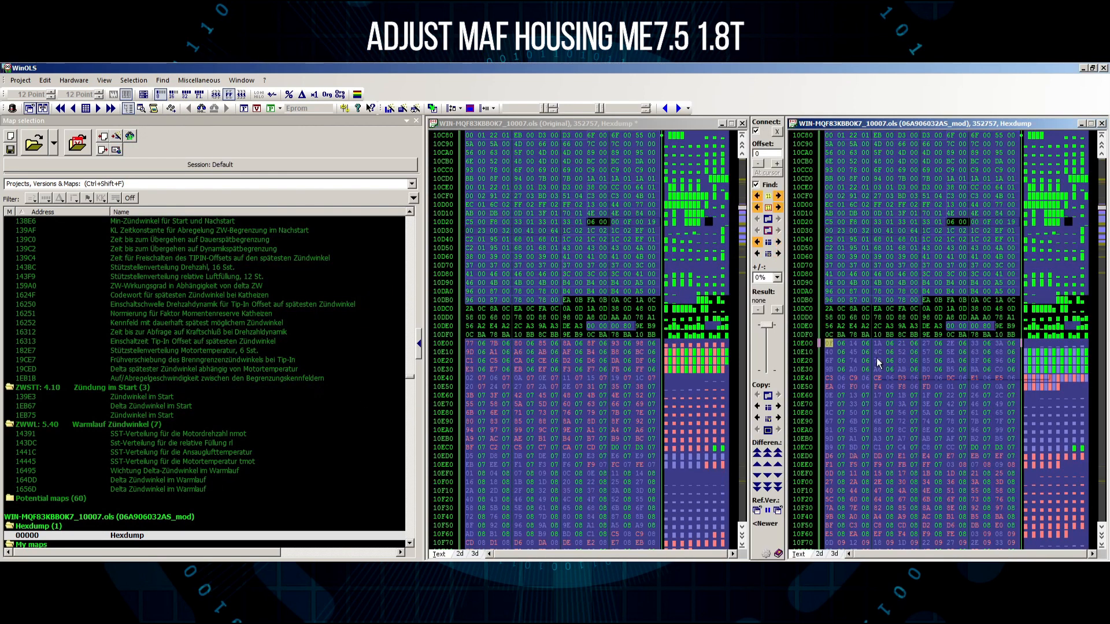
pyautogui.doubleClick(895, 348)
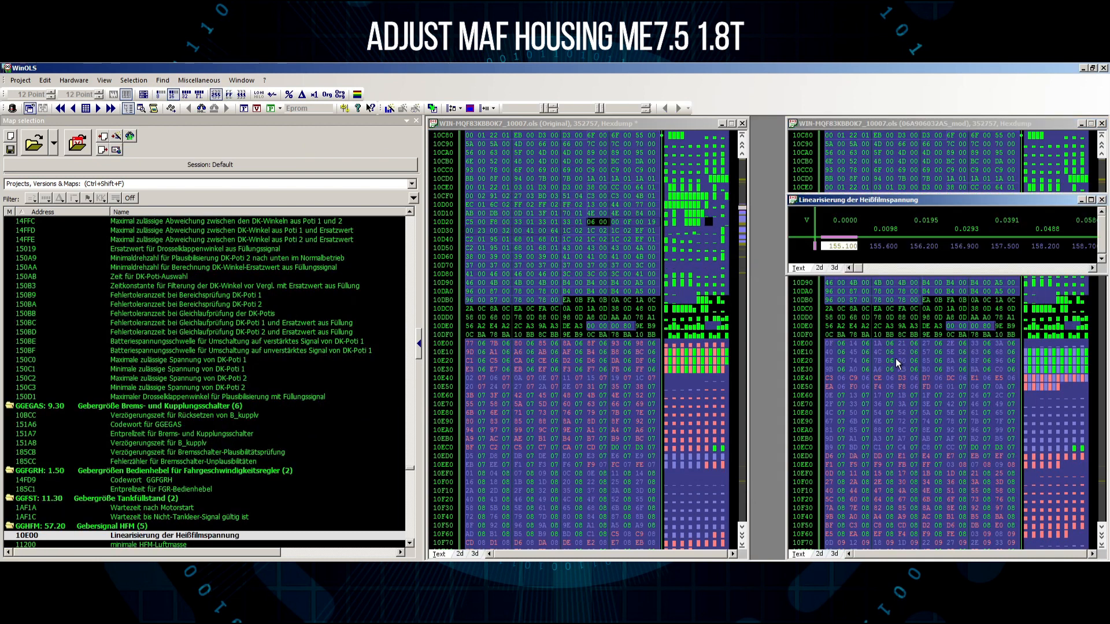
pyautogui.moveTo(944, 205); pyautogui.dragTo(781, 262)
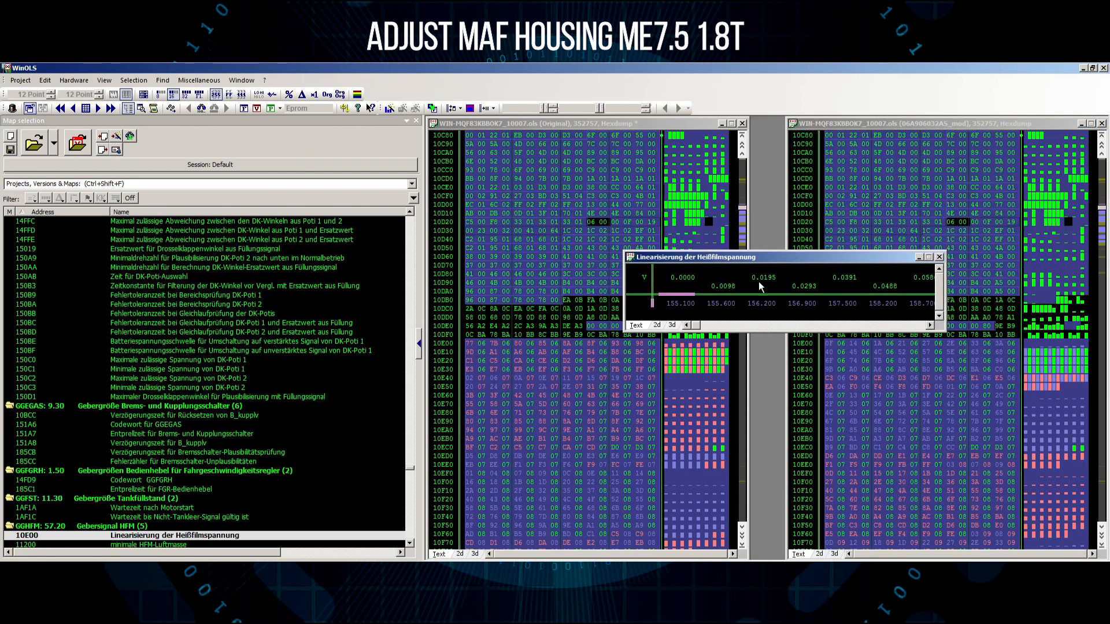
pyautogui.moveTo(772, 326)
pyautogui.mouseDown()
pyautogui.moveTo(925, 328)
pyautogui.moveTo(774, 331)
pyautogui.mouseUp()
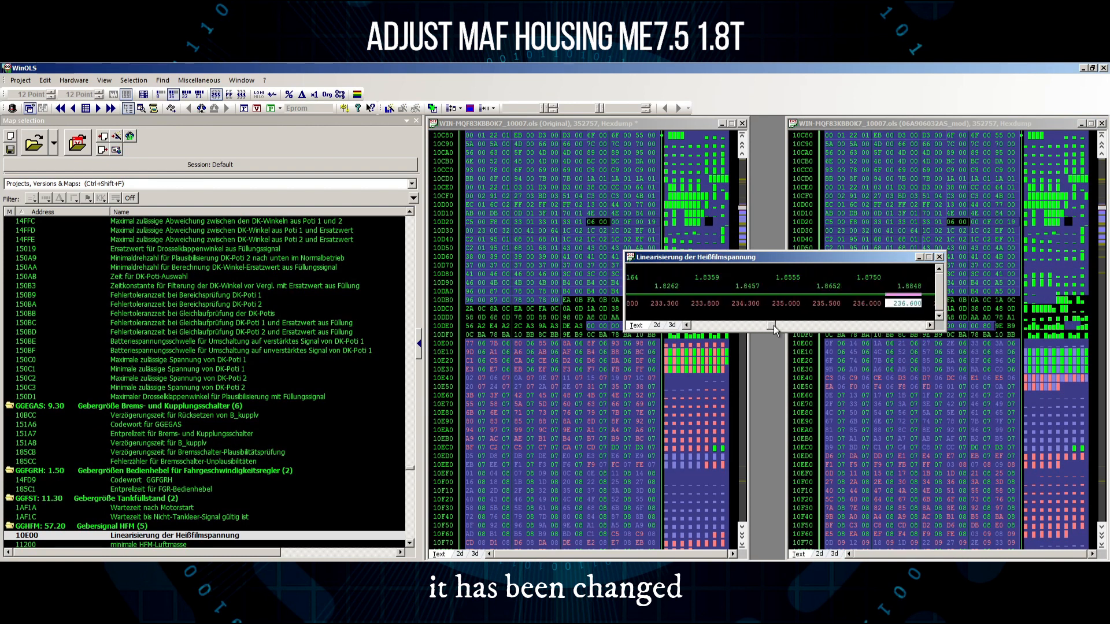
pyautogui.click(940, 256)
# Filter the map list for "mlhfm", inspect the last values of the map at 10E00, and check for the next difference.
pyautogui.click(158, 184)
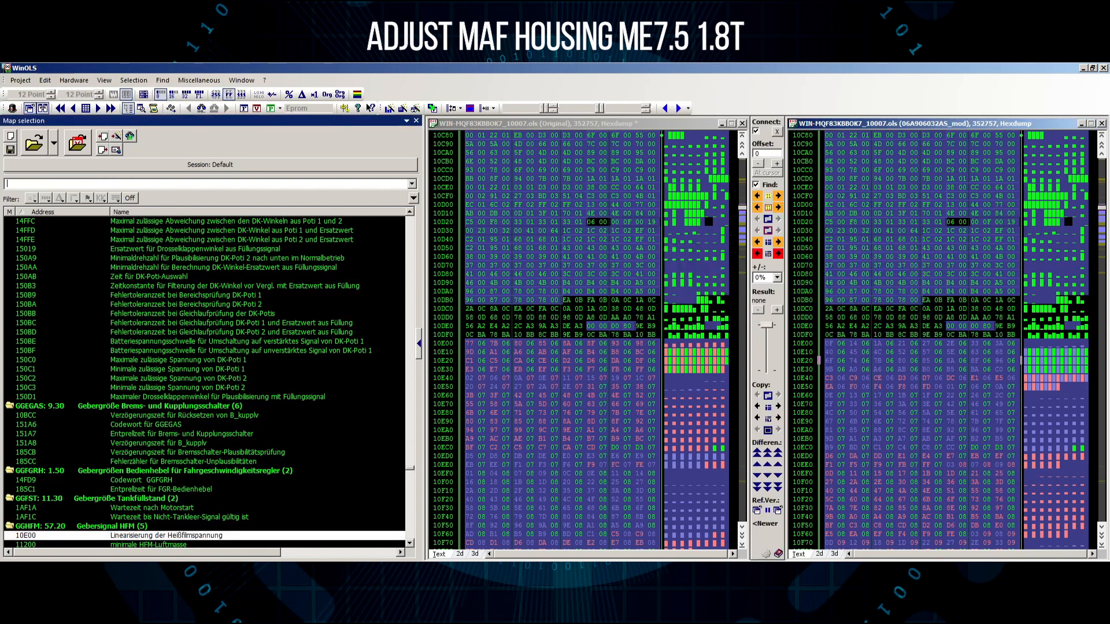
pyautogui.write('mlhfm')
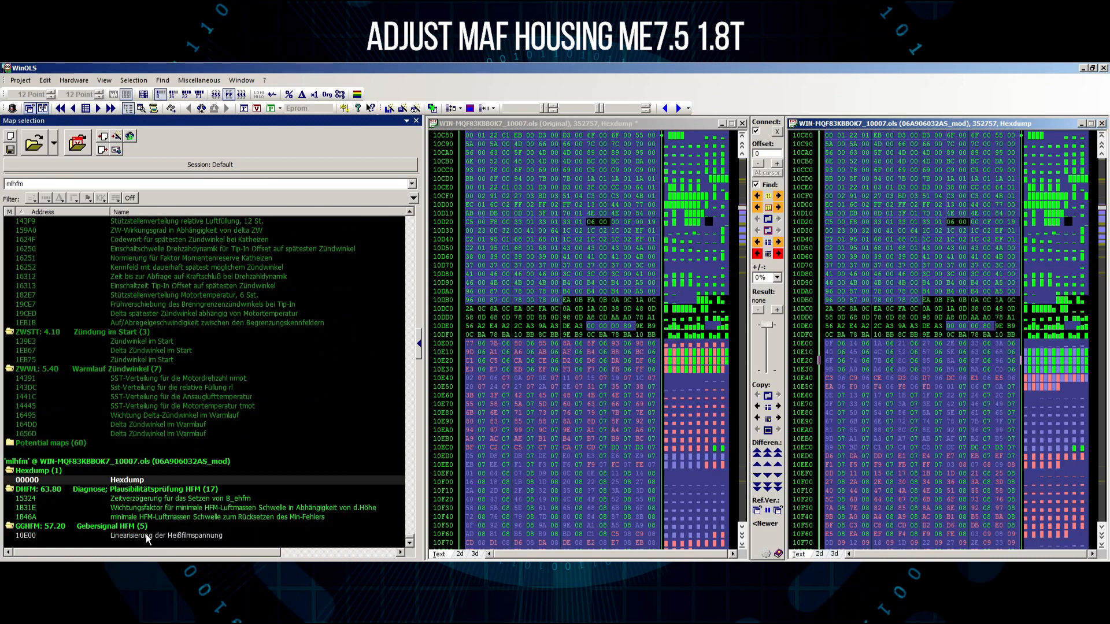
pyautogui.doubleClick(88, 537)
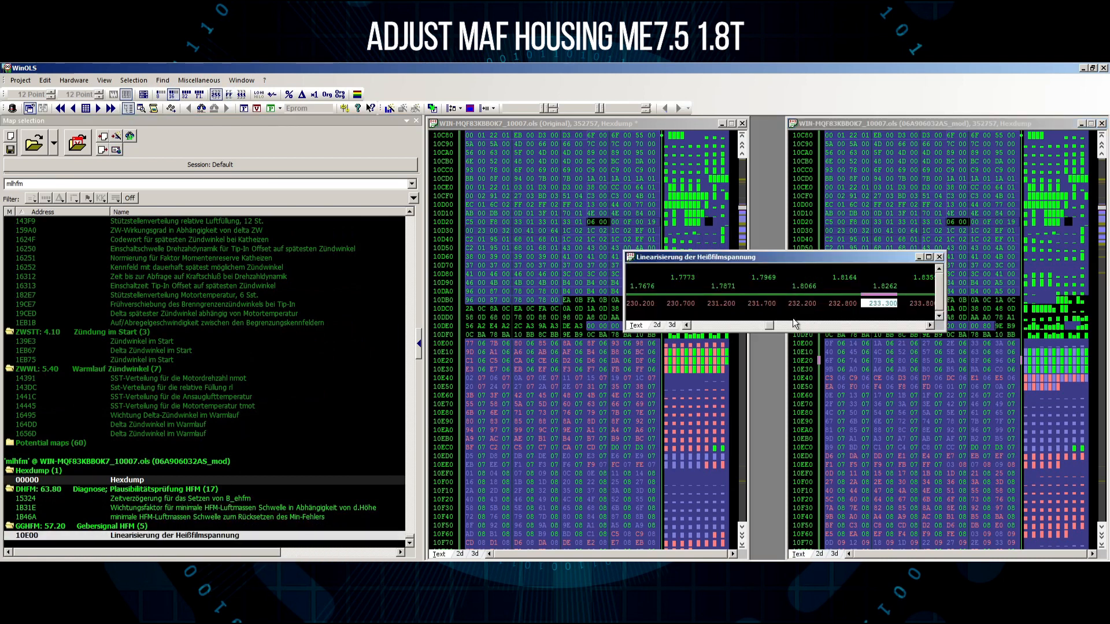
pyautogui.moveTo(771, 327); pyautogui.dragTo(892, 329)
pyautogui.click(892, 327)
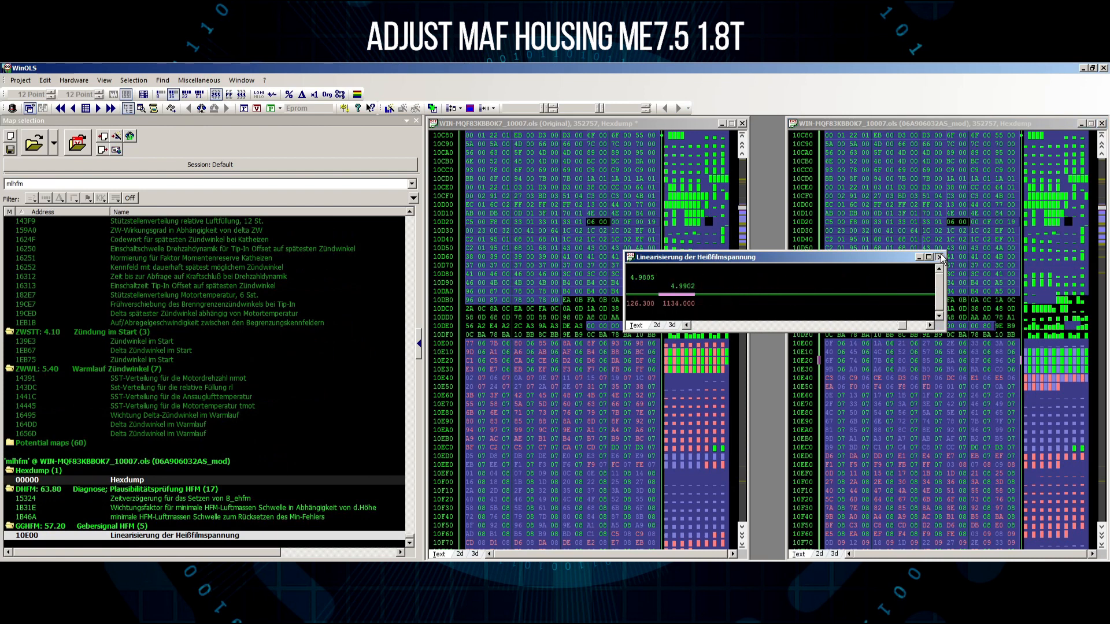
pyautogui.click(939, 256)
pyautogui.click(779, 477)
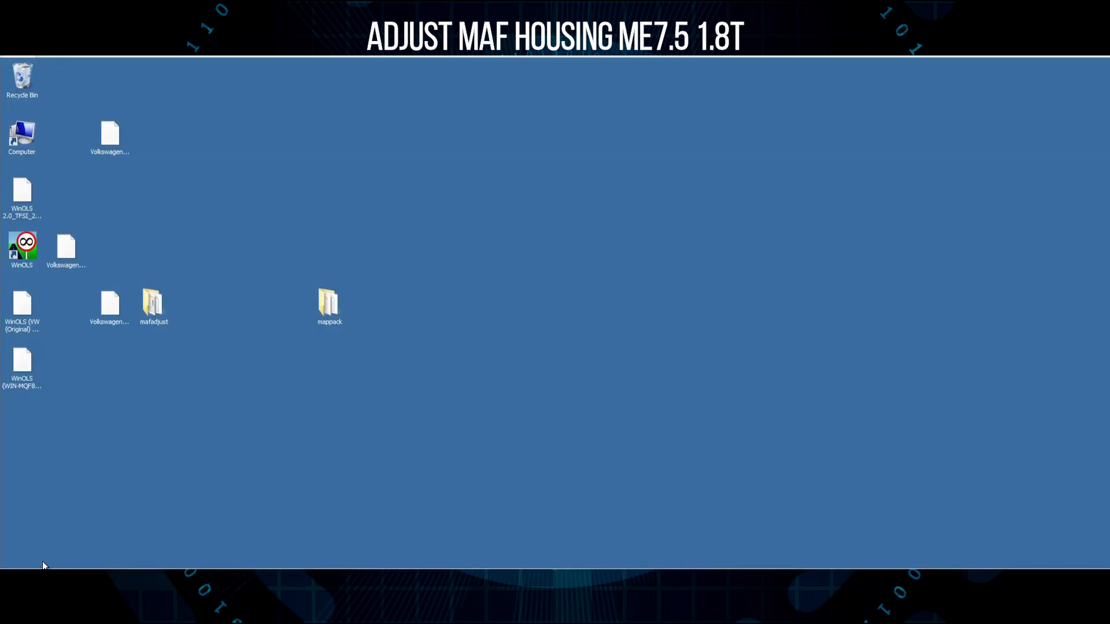
# Launch a command prompt and change the directory to the mafadjust folder on the Desktop.
pyautogui.click(45, 564)
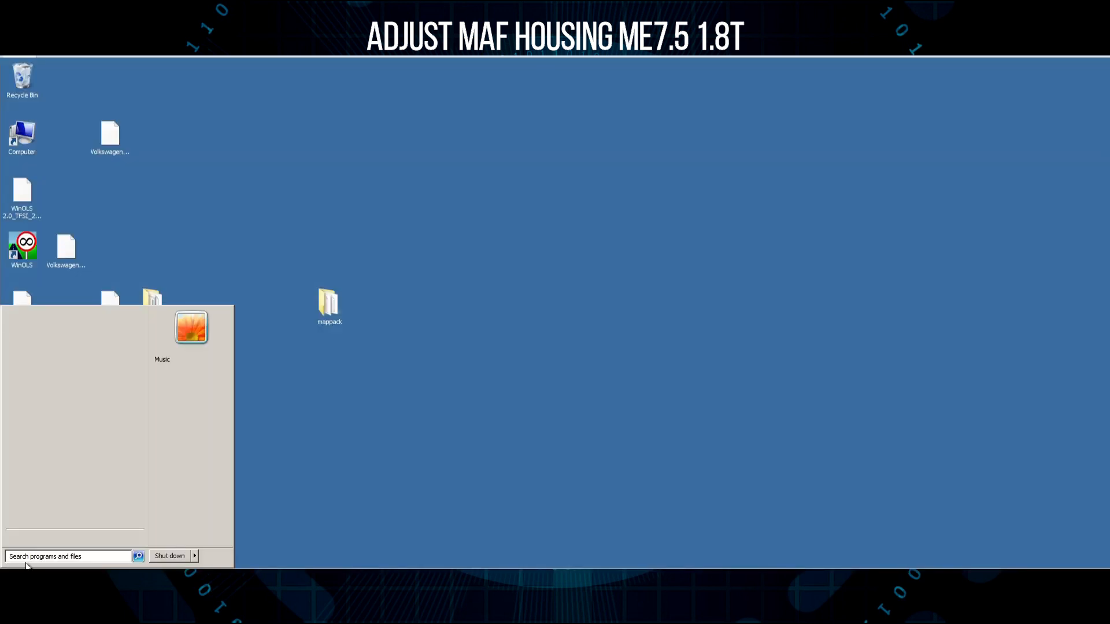
pyautogui.write('cmd')
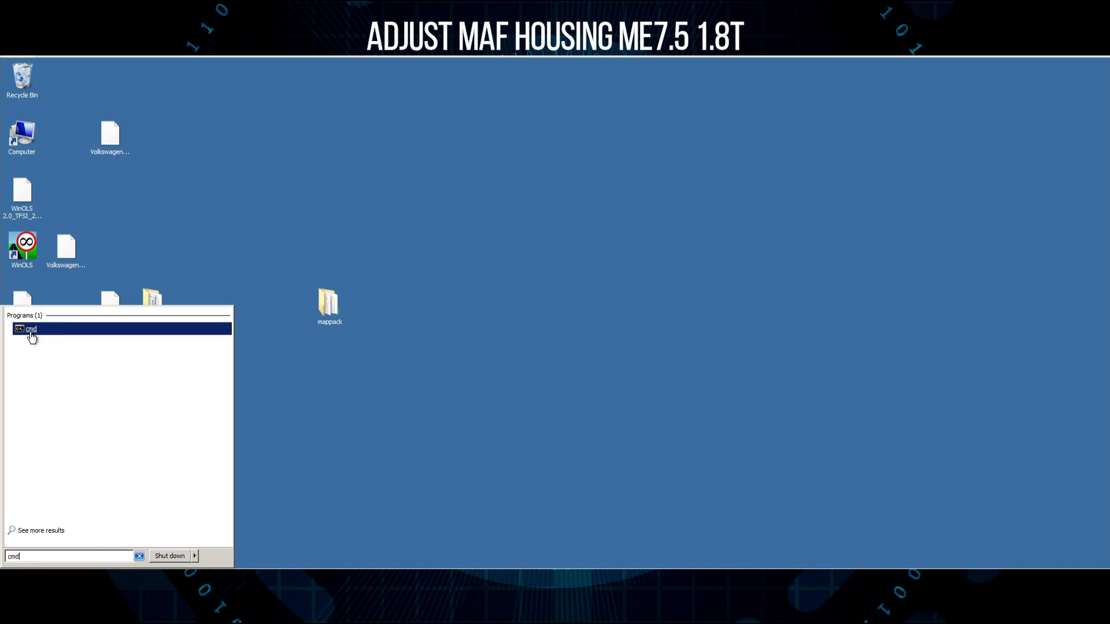
pyautogui.click(32, 330)
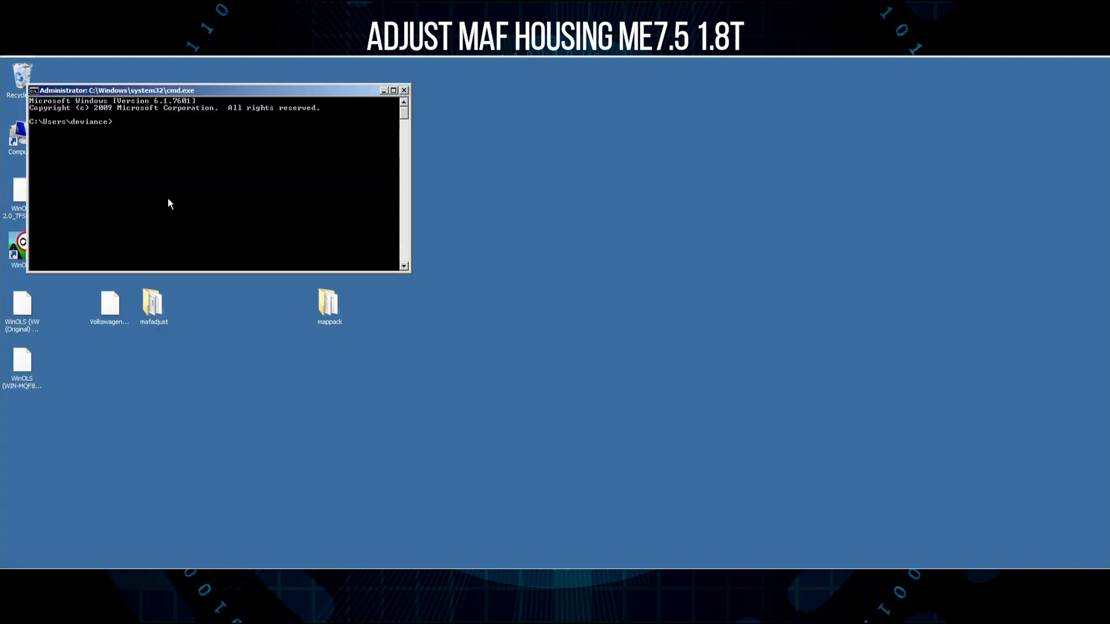
pyautogui.write('cd Desktop')
pyautogui.press('Return')
pyautogui.write('cd mafadjust')
pyautogui.press('Return')
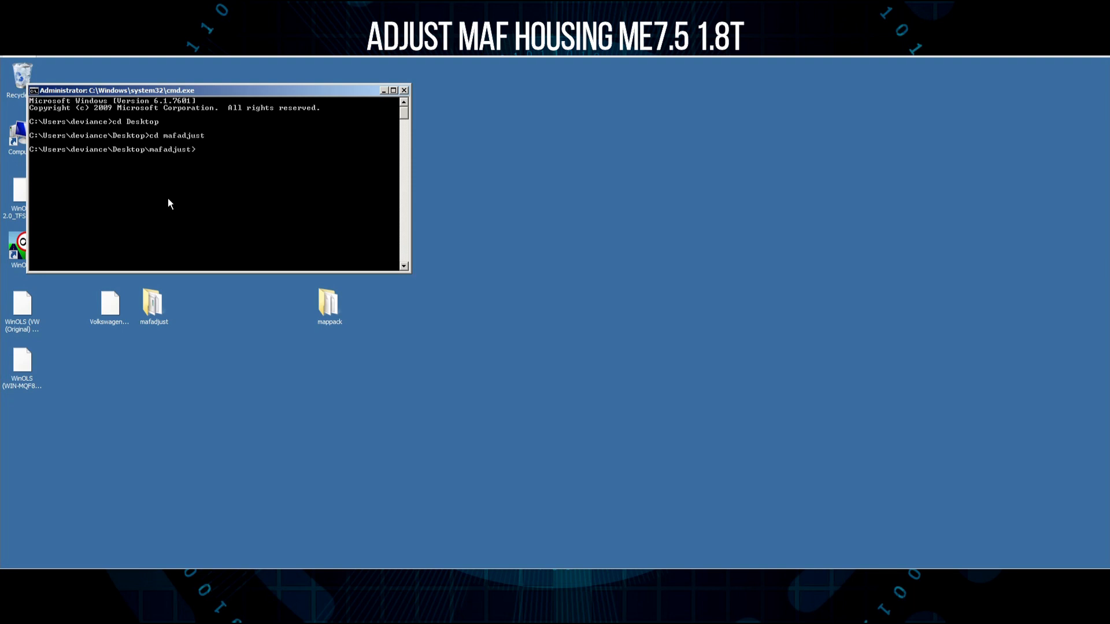
# Open the mafadjust folder and its usage text file, and place the usage window beside the file list for reference.
pyautogui.moveTo(236, 91); pyautogui.dragTo(407, 89)
pyautogui.doubleClick(153, 307)
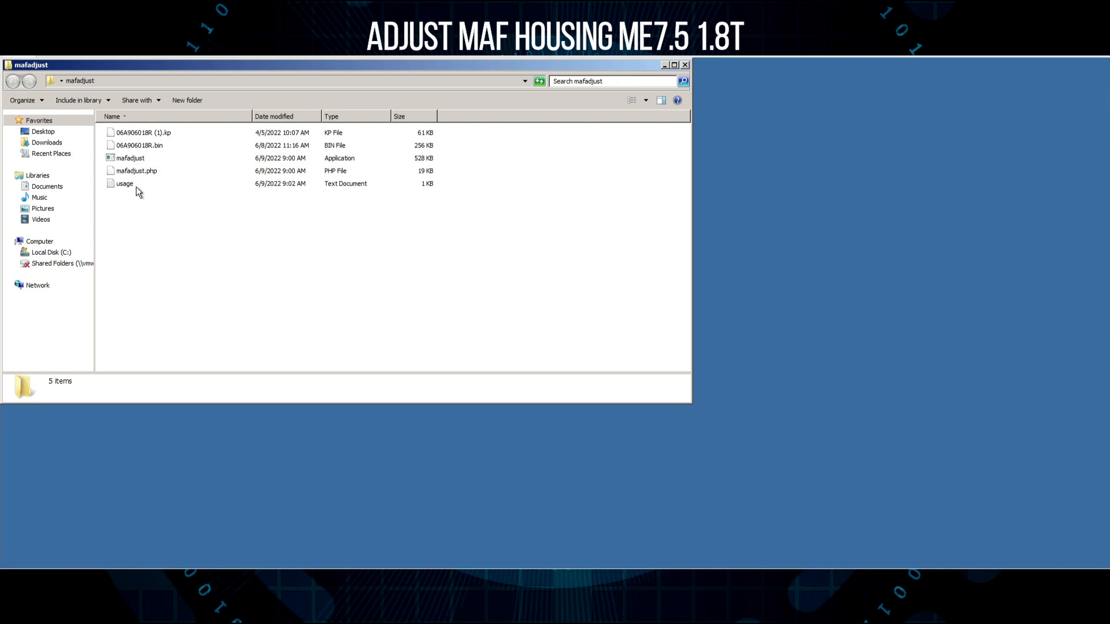
pyautogui.doubleClick(132, 187)
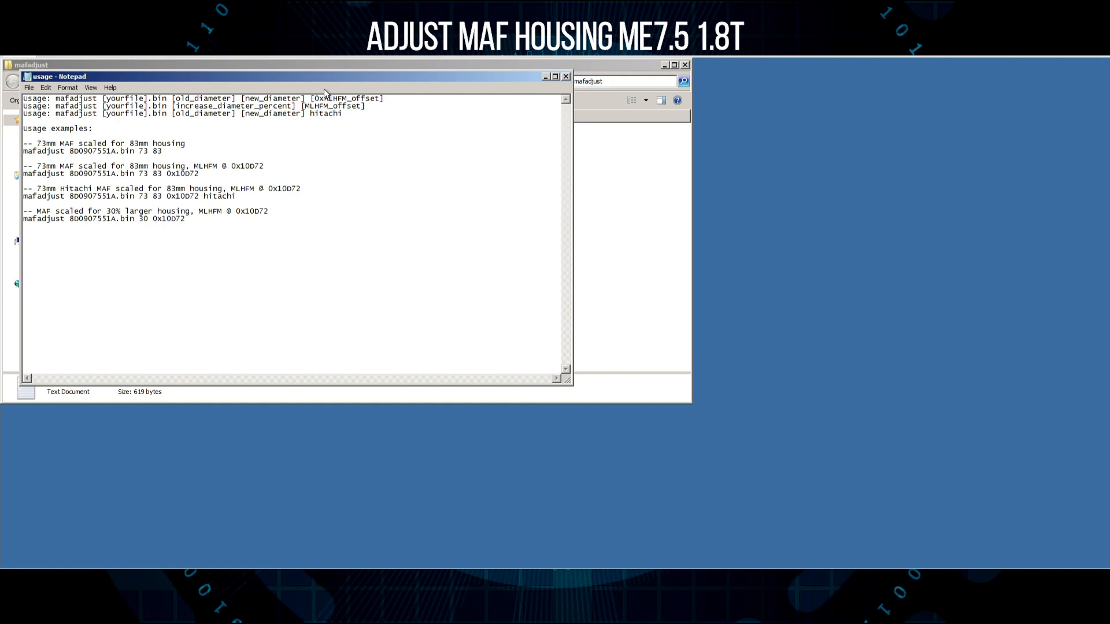
pyautogui.moveTo(329, 80); pyautogui.dragTo(727, 132)
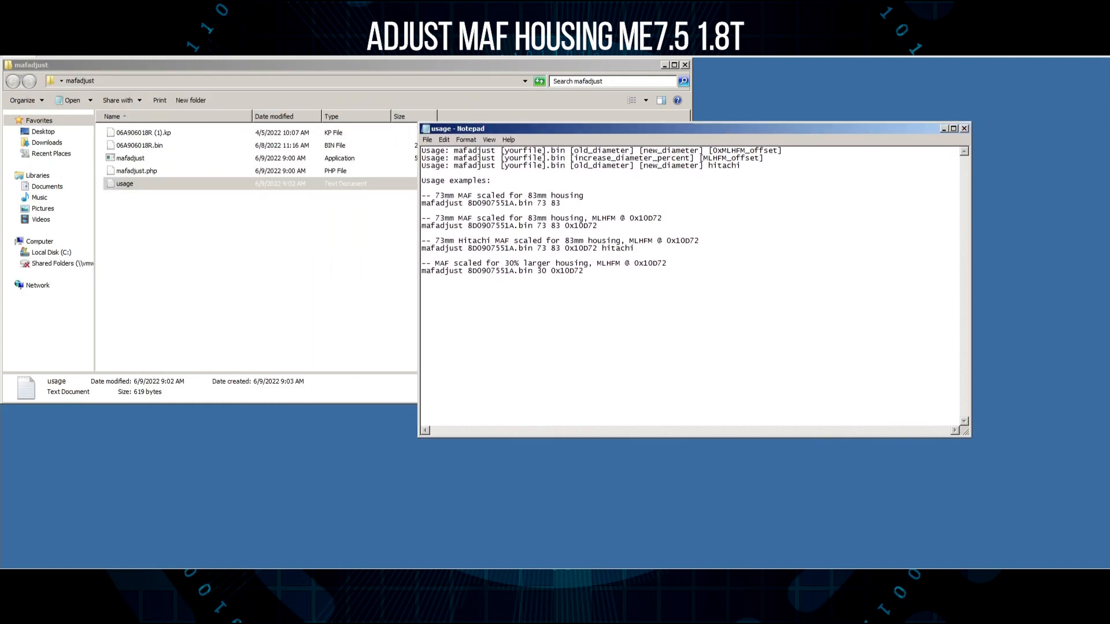
# Copy the base name of 06A906018R.bin to the clipboard, leaving the file's name as it is.
pyautogui.rightClick(144, 146)
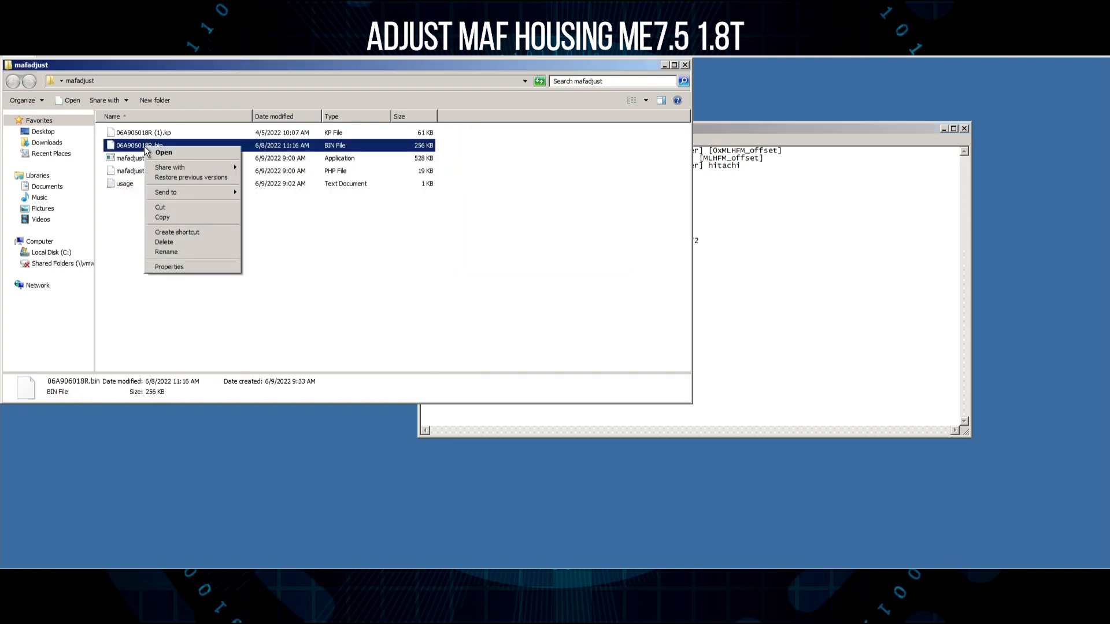
pyautogui.click(180, 252)
pyautogui.rightClick(141, 148)
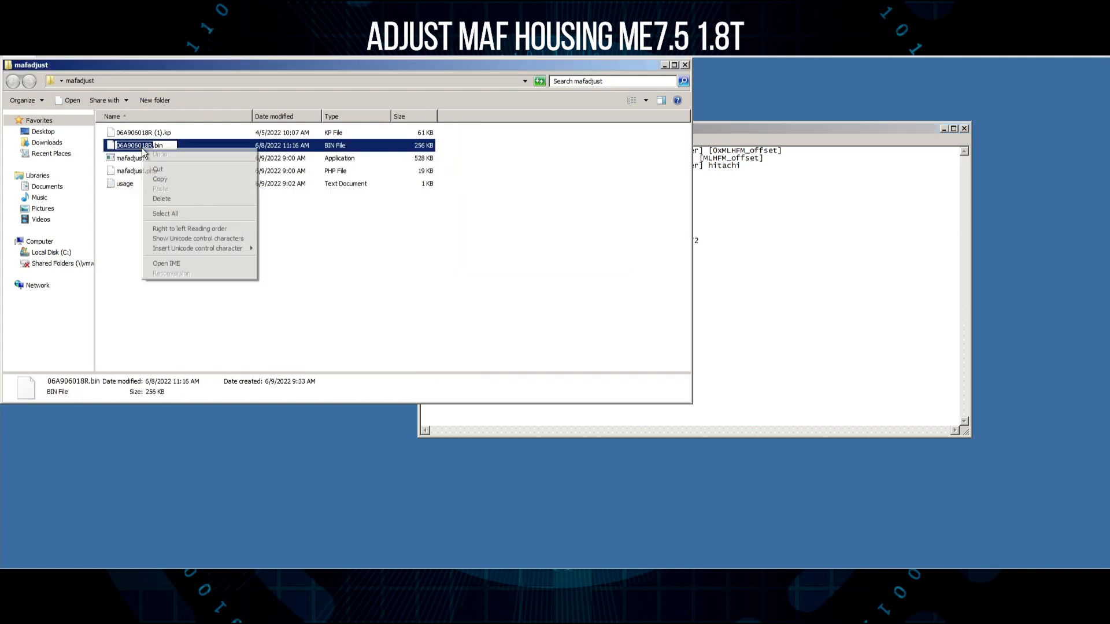
pyautogui.click(160, 179)
pyautogui.click(202, 263)
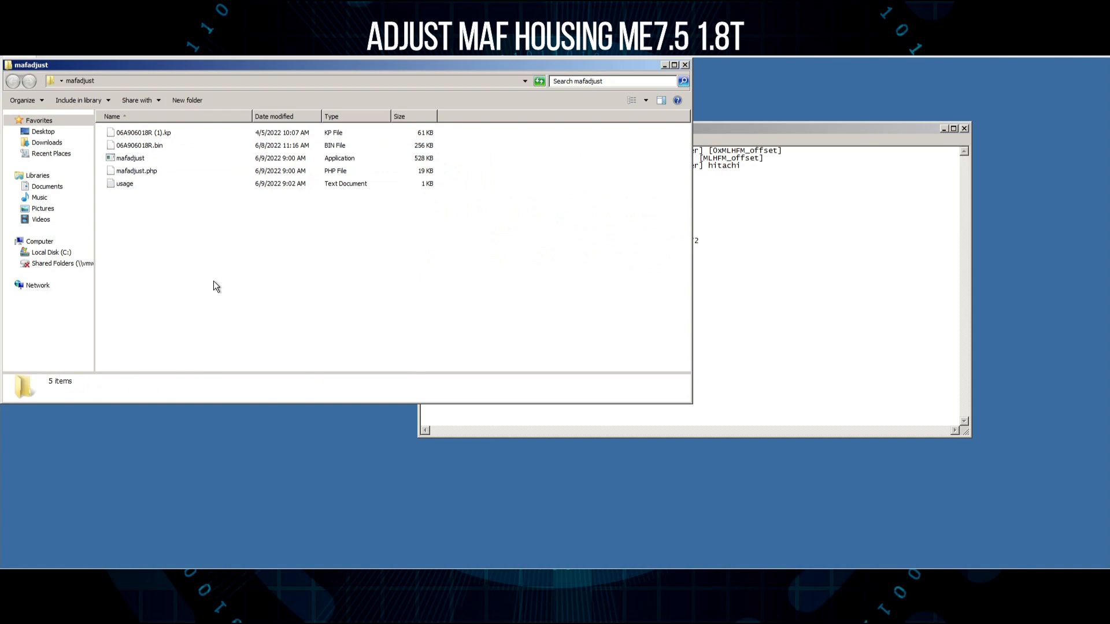
# Try to run mafadjust on 06A906018R.bin with old diameter 73 and new diameter 80, without specifying an MLHFM offset.
pyautogui.click(241, 577)
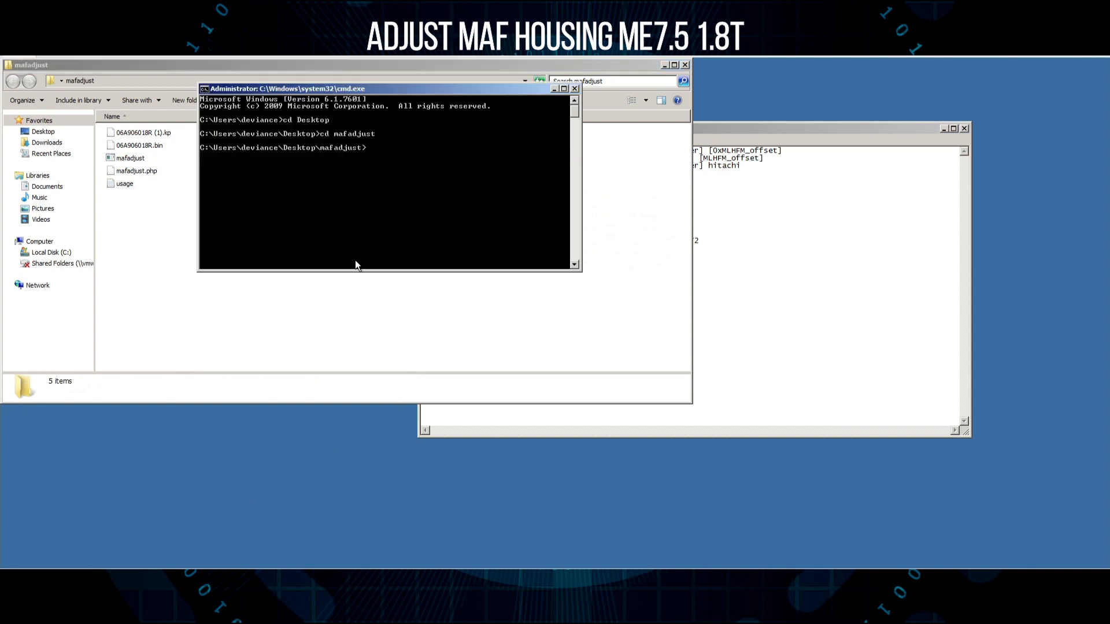
pyautogui.write('mafadjust')
pyautogui.rightClick(355, 260)
pyautogui.click(376, 286)
pyautogui.write('73')
pyautogui.press('Return')
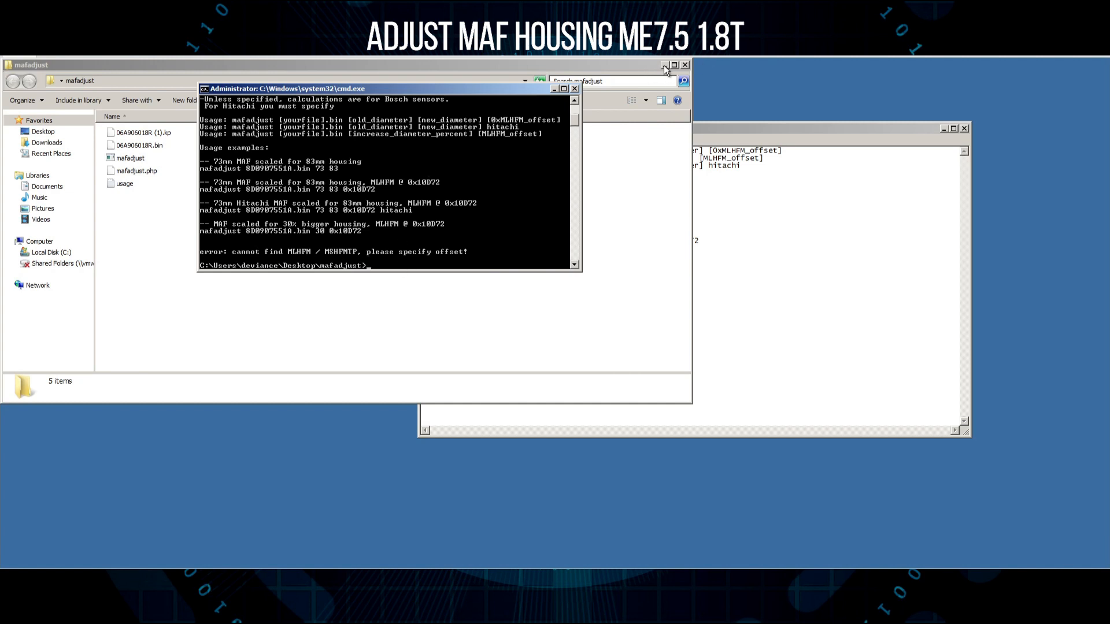
# Switch to WinOLS and import 06A906018R.bin from the mafadjust folder as a new project, ignoring similar projects.
pyautogui.moveTo(533, 63); pyautogui.dragTo(690, 70)
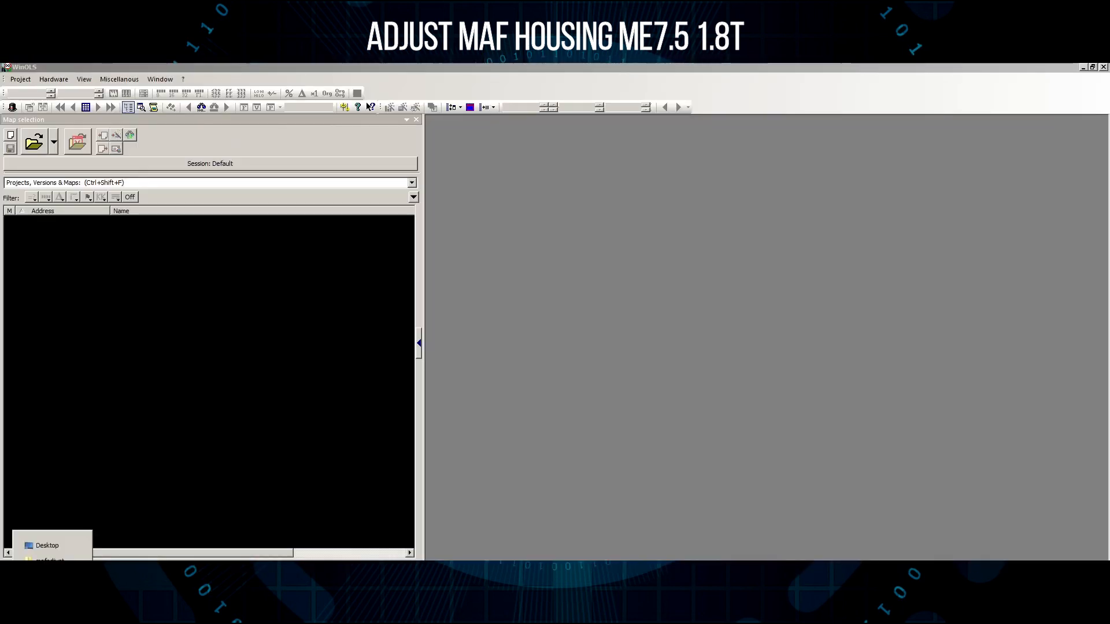
pyautogui.click(49, 559)
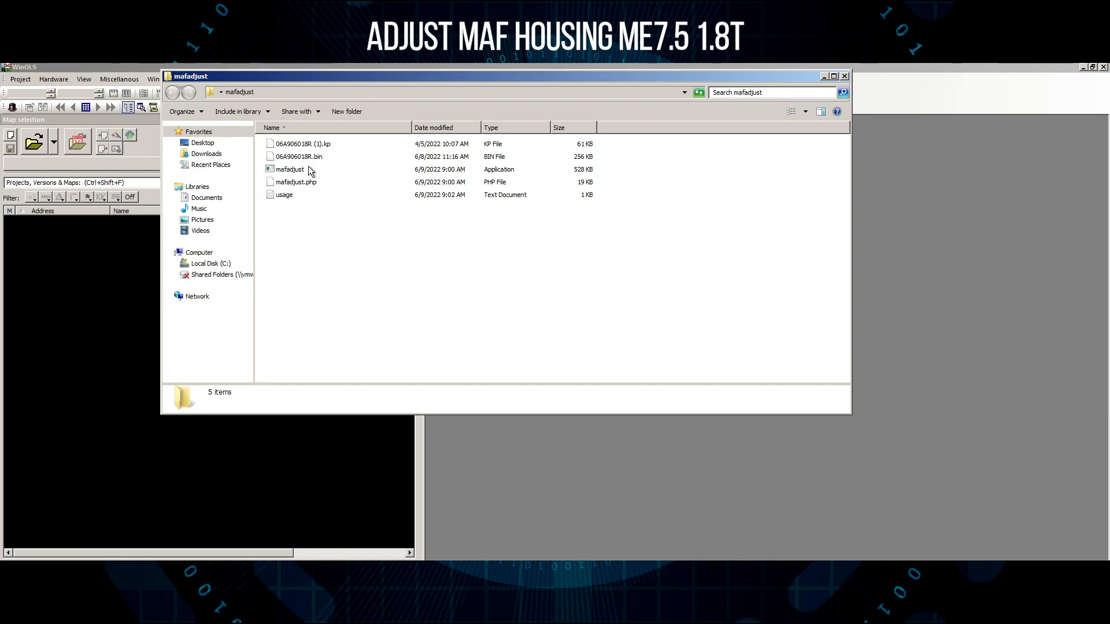
pyautogui.moveTo(311, 163); pyautogui.dragTo(937, 252)
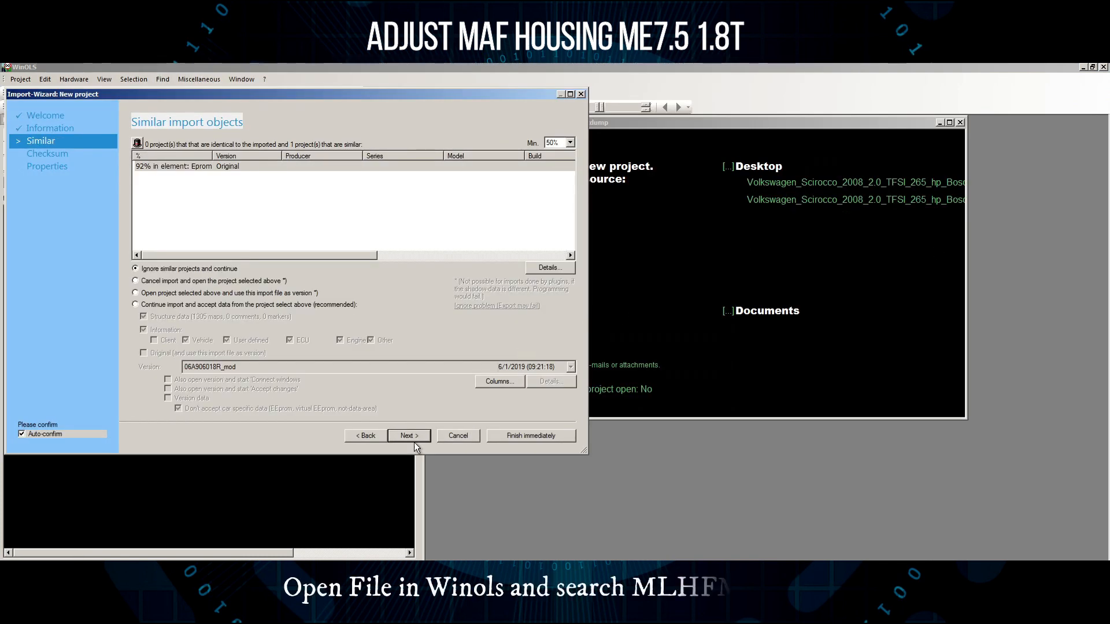
pyautogui.click(421, 436)
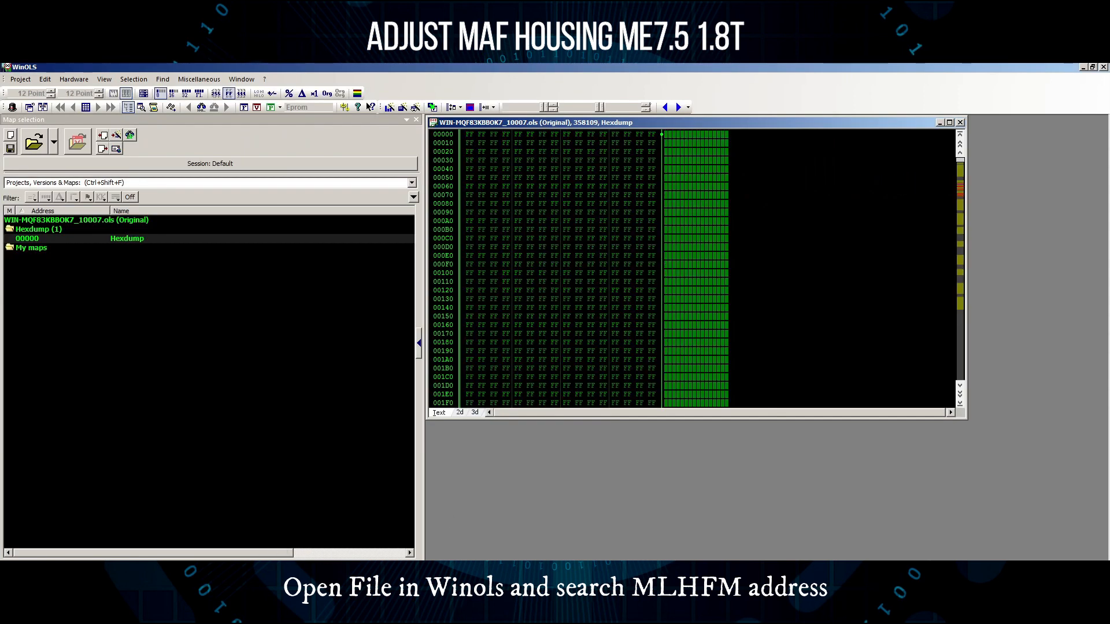
# Import the map pack 06A906018R (1).kp from the mafadjust folder into the project with no address offsets.
pyautogui.click(53, 580)
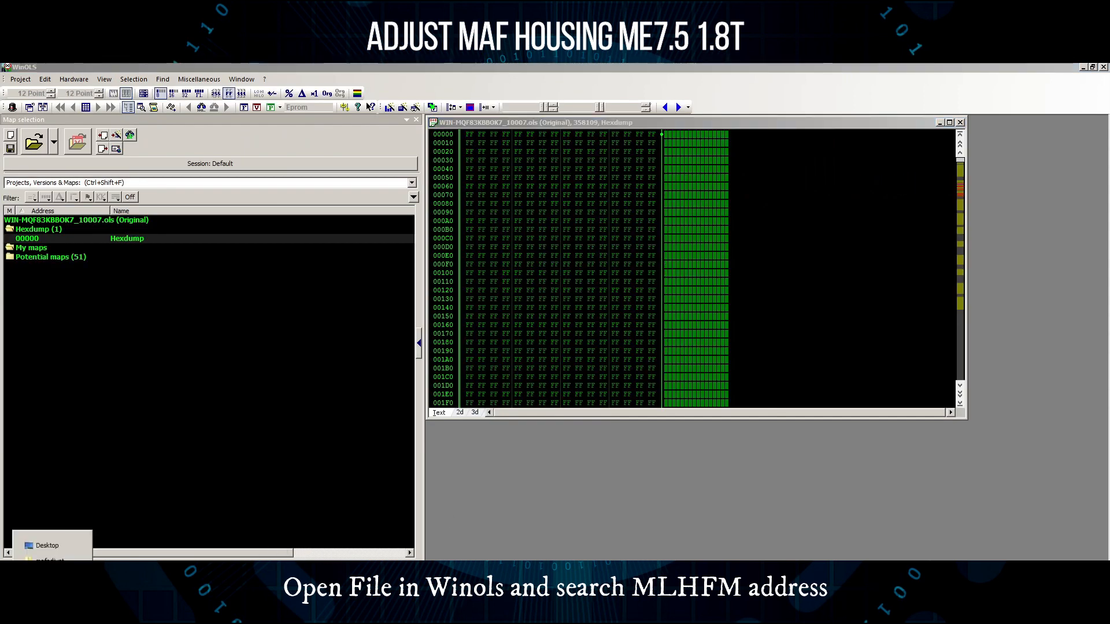
pyautogui.click(50, 559)
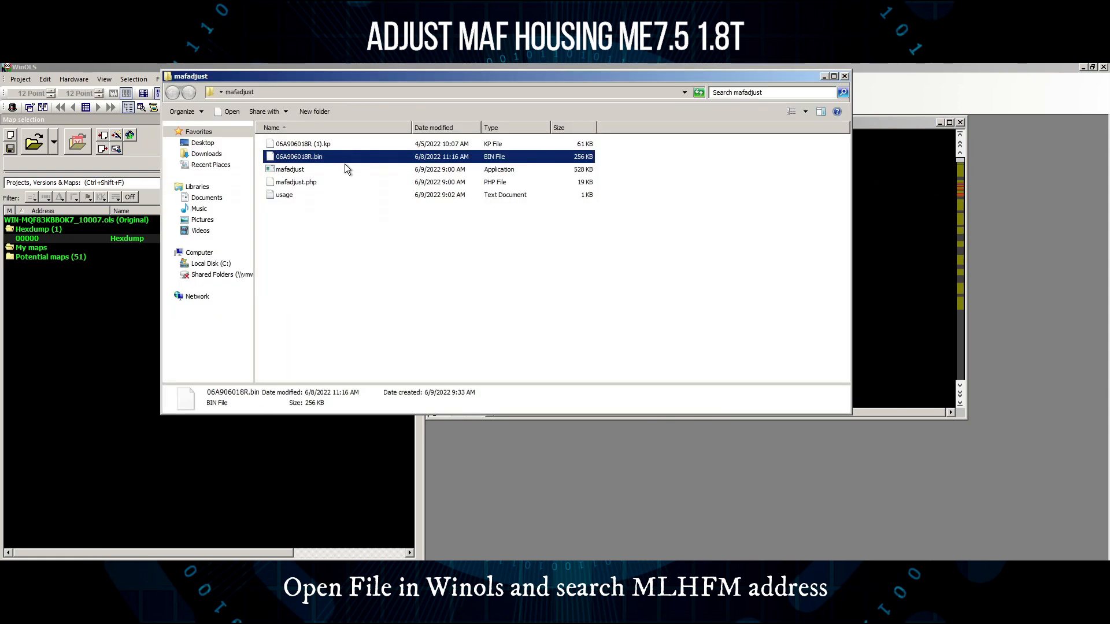
pyautogui.moveTo(331, 144); pyautogui.dragTo(866, 214)
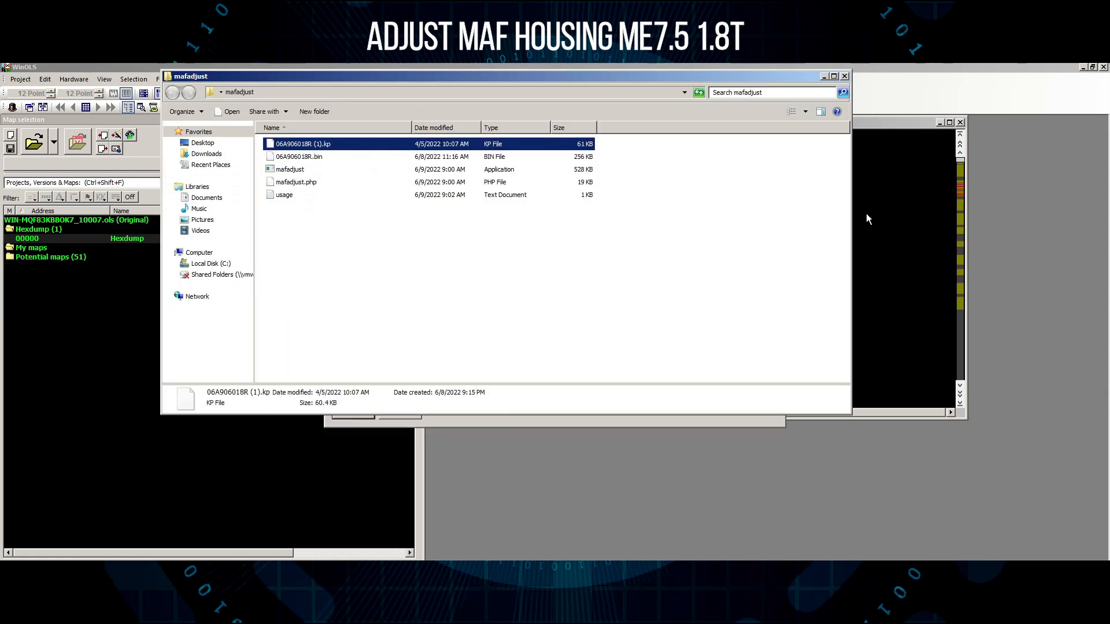
pyautogui.click(825, 76)
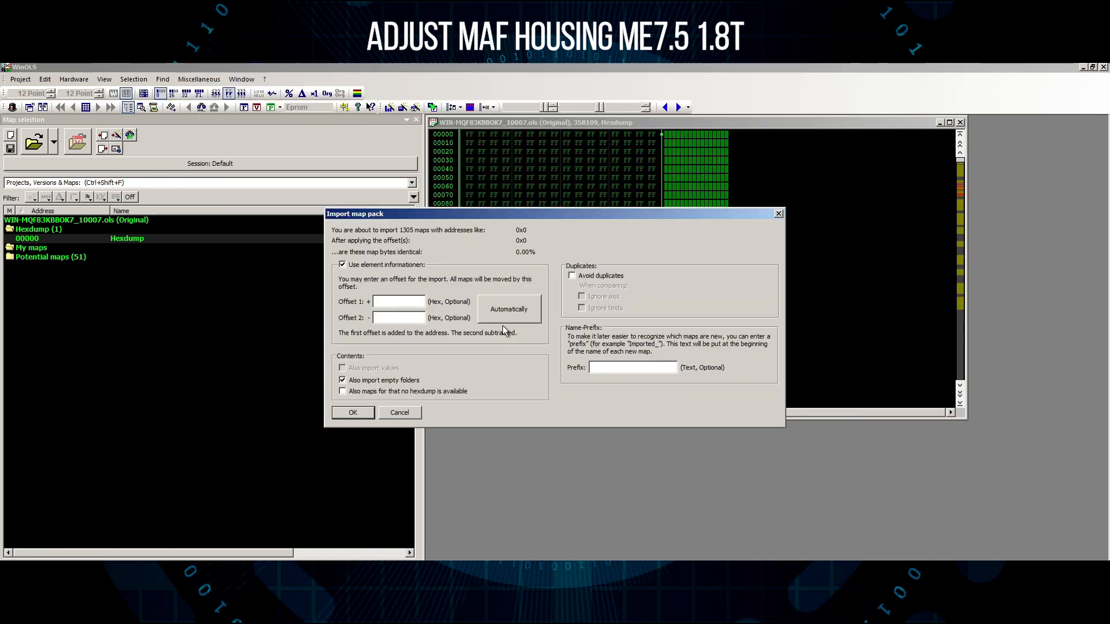
pyautogui.click(353, 414)
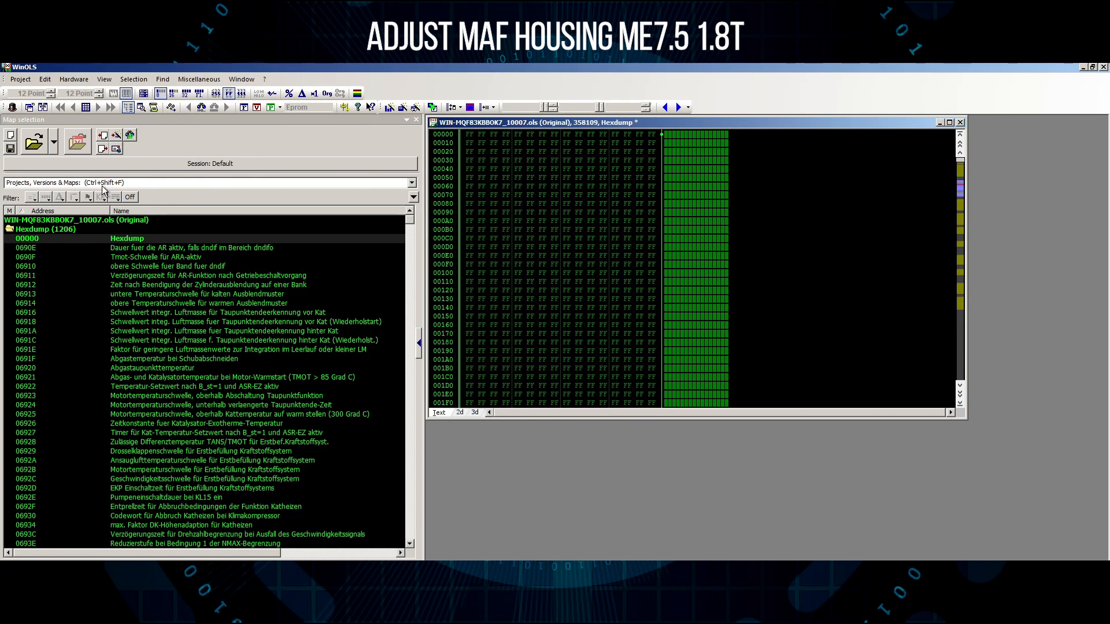
# Filter the map list for "mlhfm" and read the address of the matching map.
pyautogui.hotkey('ctrl', 'shift', 'f')
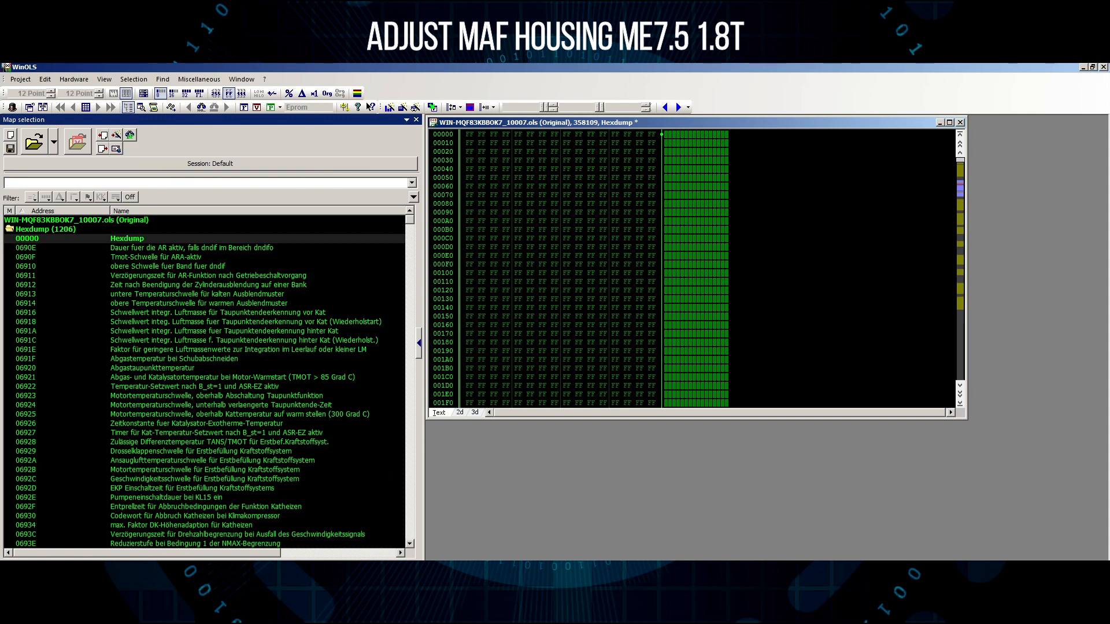
pyautogui.write('mlhfm')
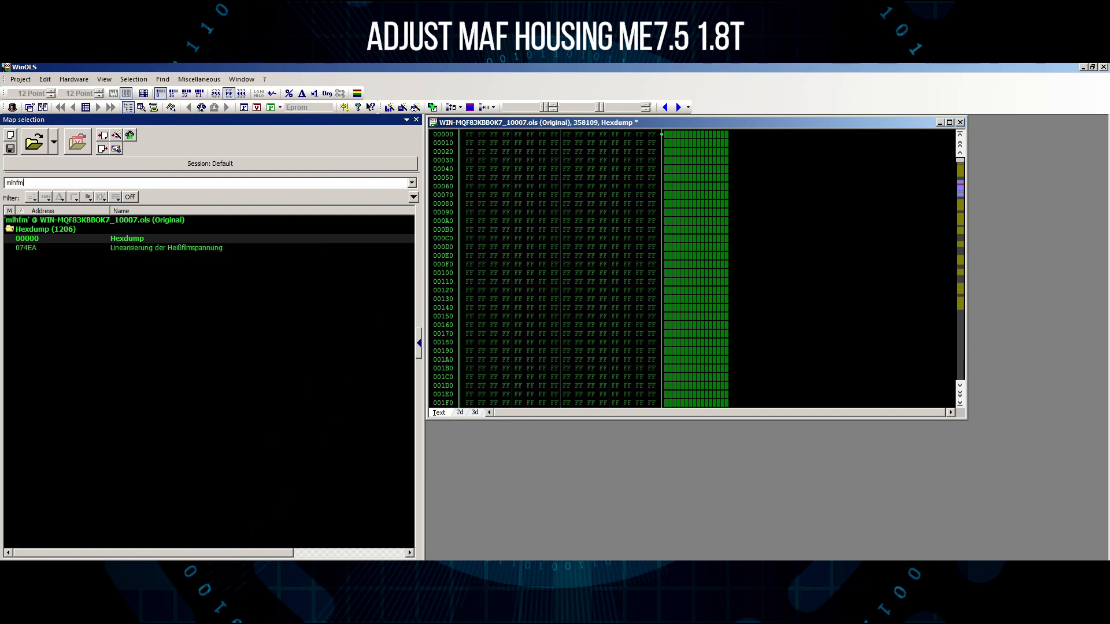
pyautogui.moveTo(23, 249)
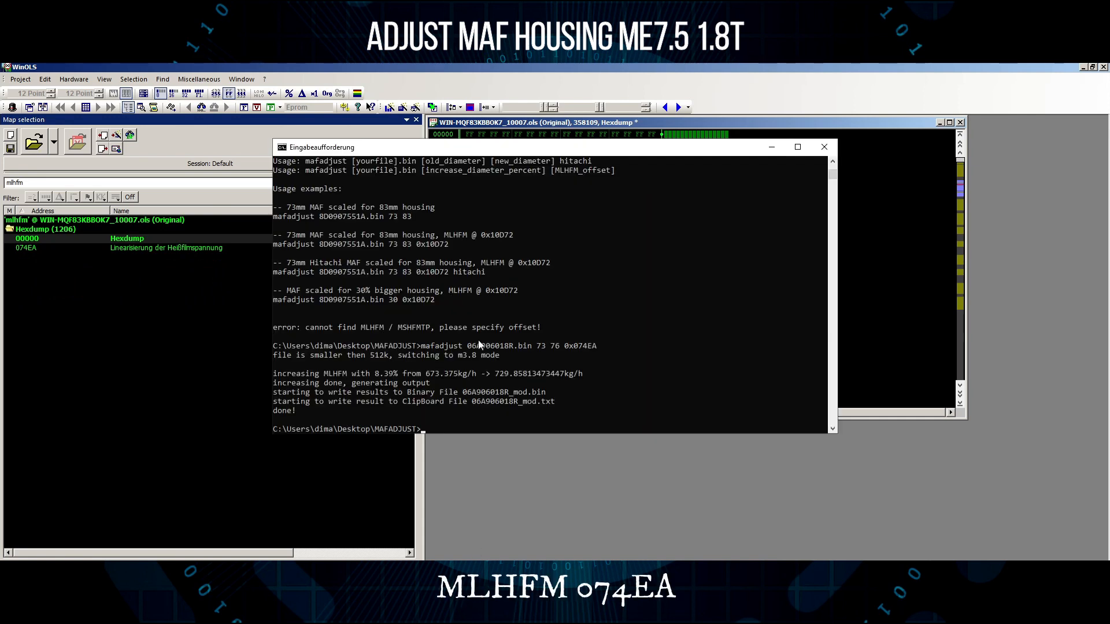
# Switch to the command prompt and run mafadjust on 06A906018R.bin with diameters 73 and 80 and MLHFM offset 0x074EA.
pyautogui.press('Up')
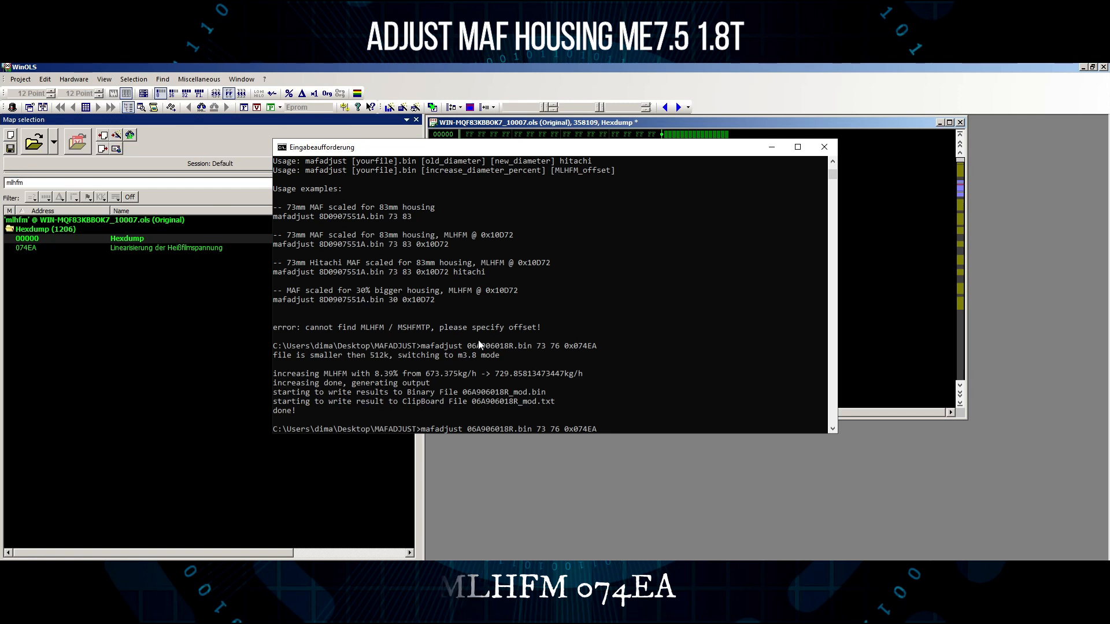
pyautogui.click(772, 147)
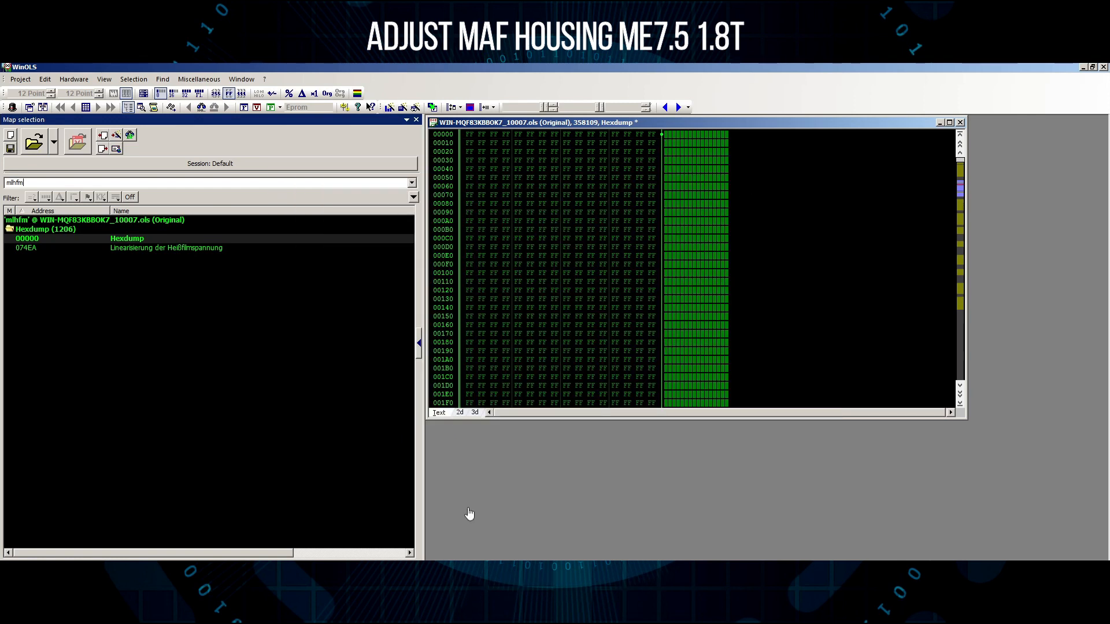
pyautogui.hotkey('alt', 'Tab')
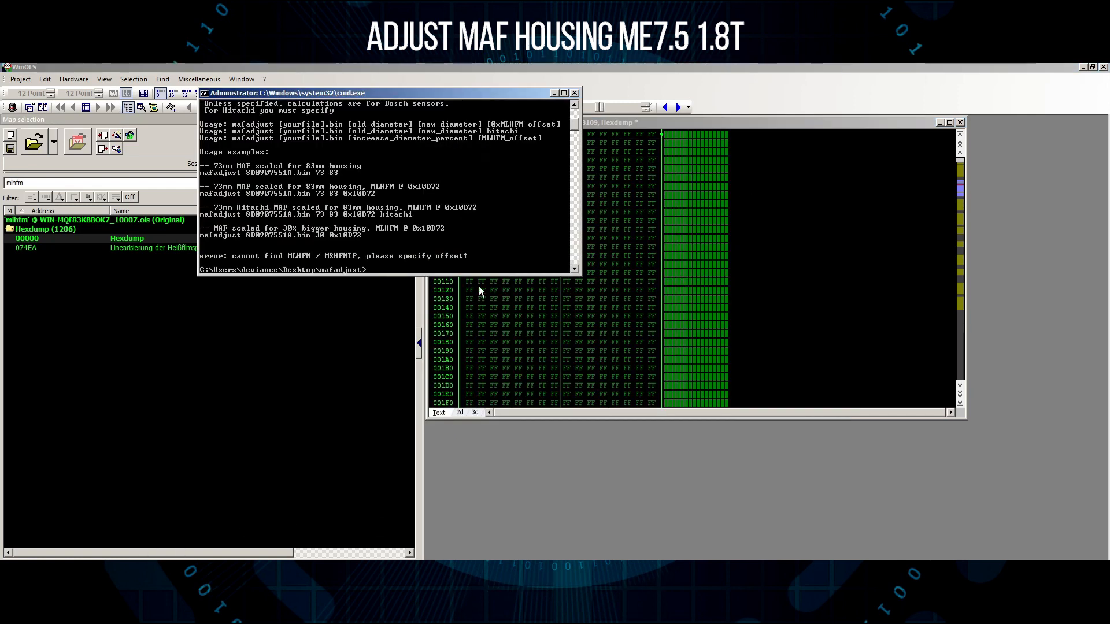
pyautogui.press('Up')
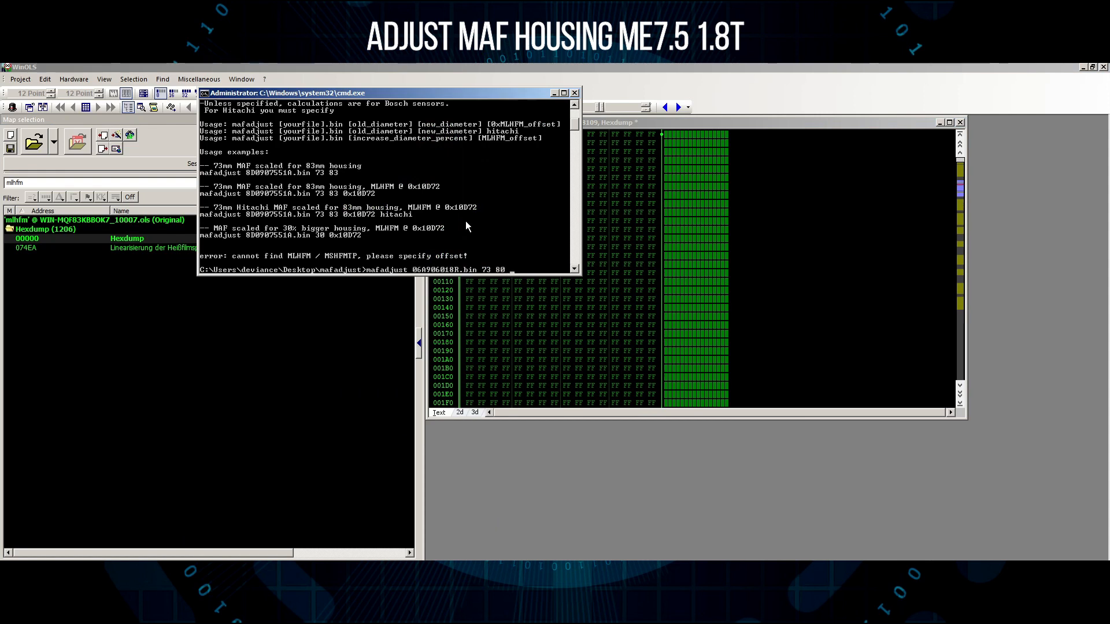
pyautogui.write('0x074EA')
pyautogui.press('Return')
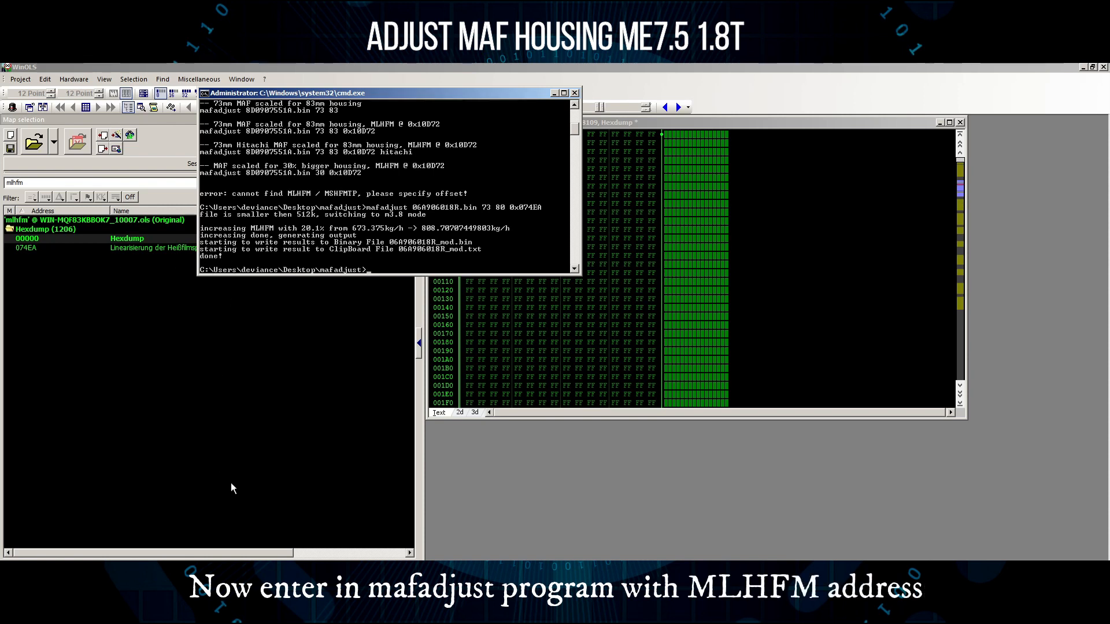
# Import 06A906018R_mod.bin from the mafadjust folder into the WinOLS project as a new version named 06A906018R_mod.
pyautogui.click(53, 587)
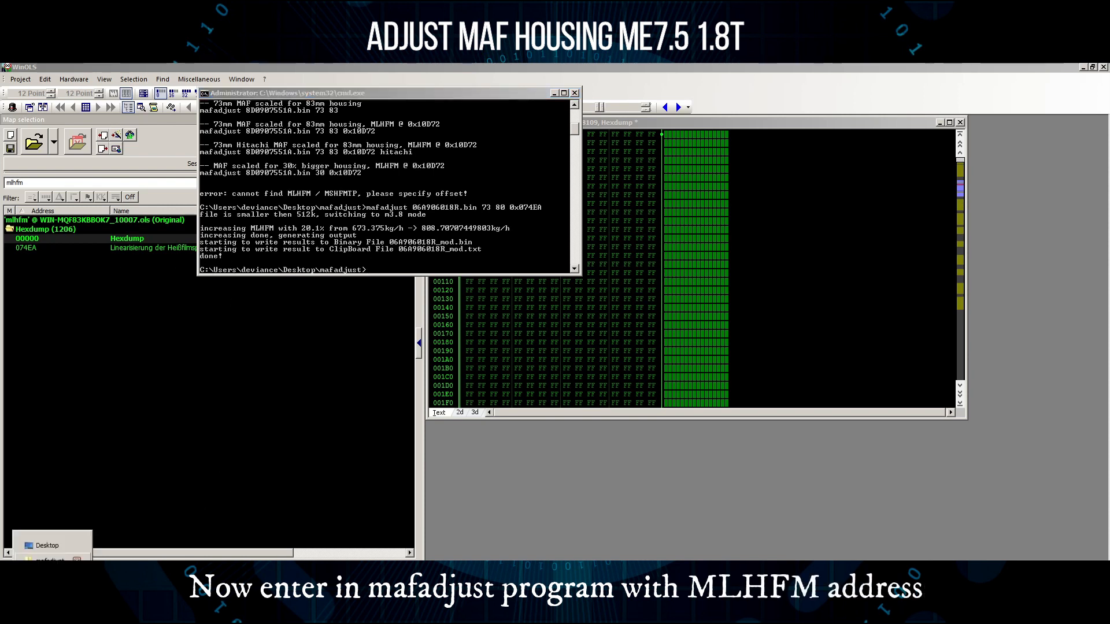
pyautogui.click(50, 561)
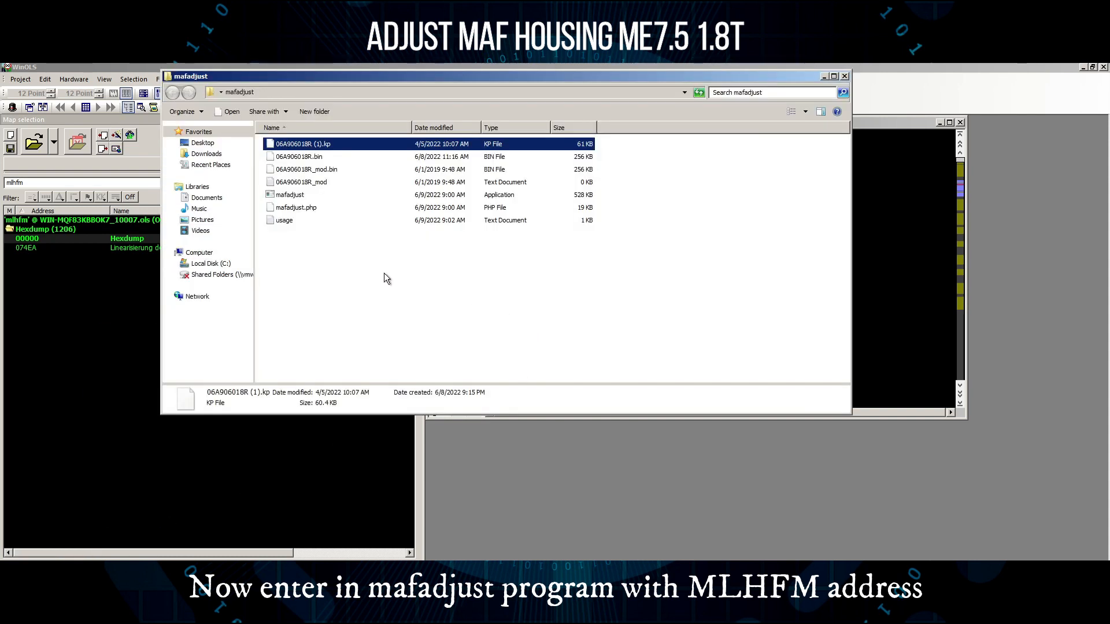
pyautogui.click(393, 285)
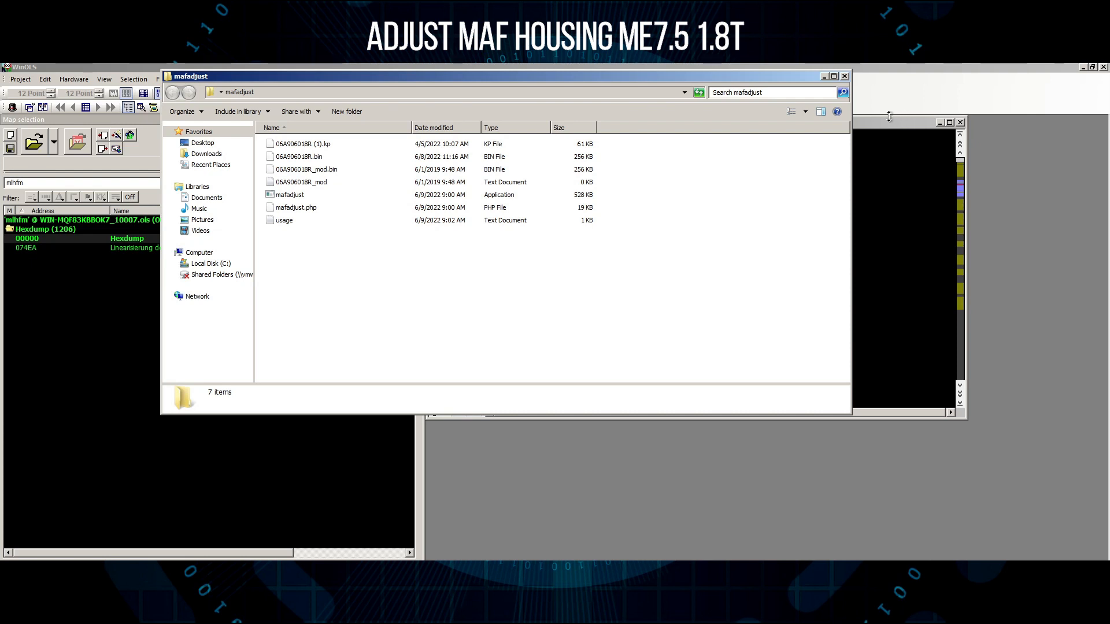
pyautogui.click(312, 171)
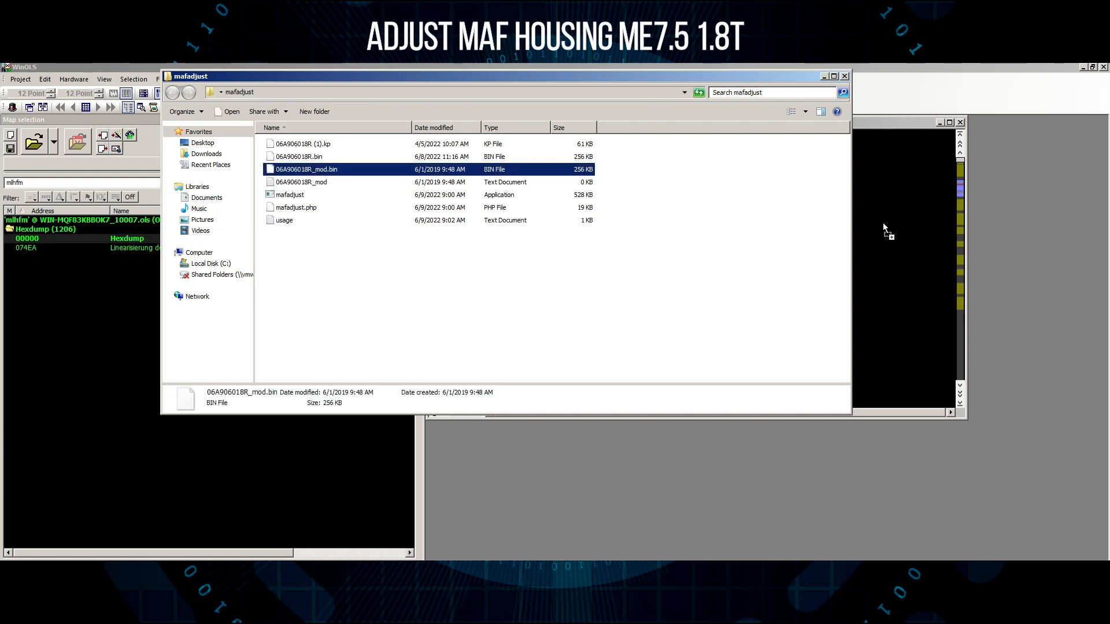
pyautogui.press('Return')
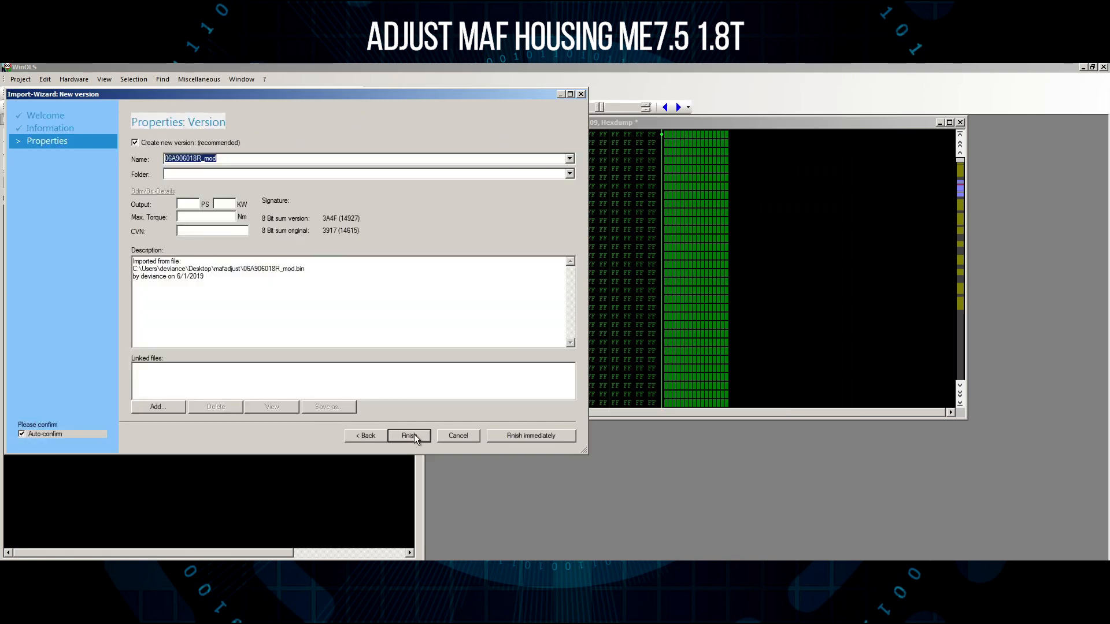
pyautogui.click(414, 435)
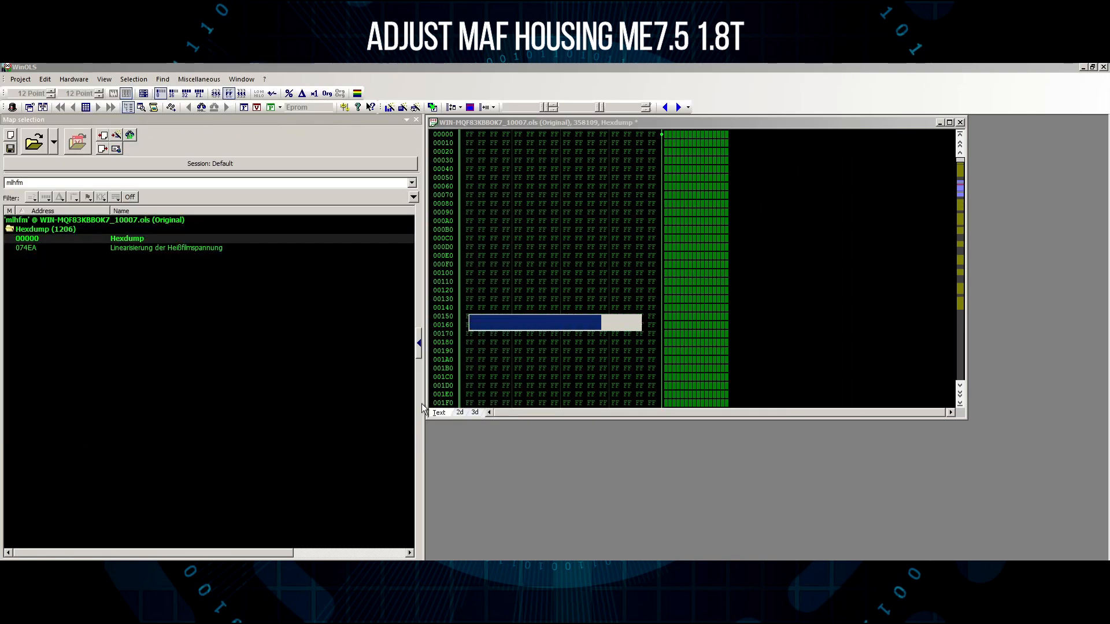
# Connect the original and 06A906018R_mod hexdump windows side by side and go to the changed data around 07500.
pyautogui.click(104, 79)
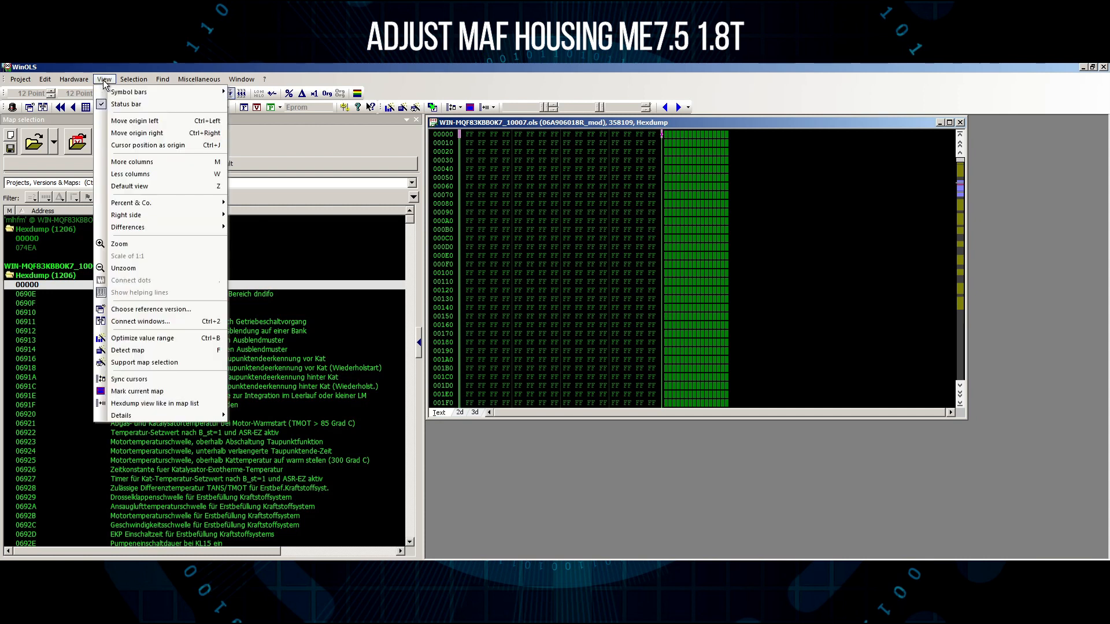
pyautogui.click(141, 322)
pyautogui.click(160, 406)
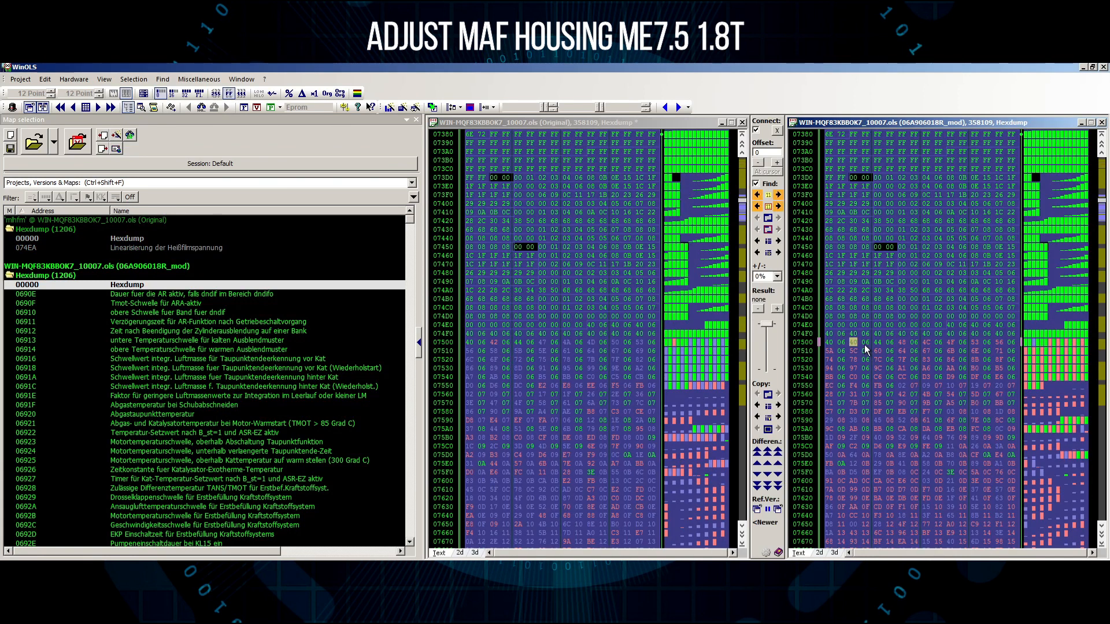
# Open the 074EA map from the modified hexdump, inspect its changed values, and return to the connected hexdumps.
pyautogui.doubleClick(915, 384)
pyautogui.click(990, 194)
pyautogui.moveTo(952, 147); pyautogui.dragTo(627, 263)
pyautogui.moveTo(536, 335); pyautogui.dragTo(644, 337)
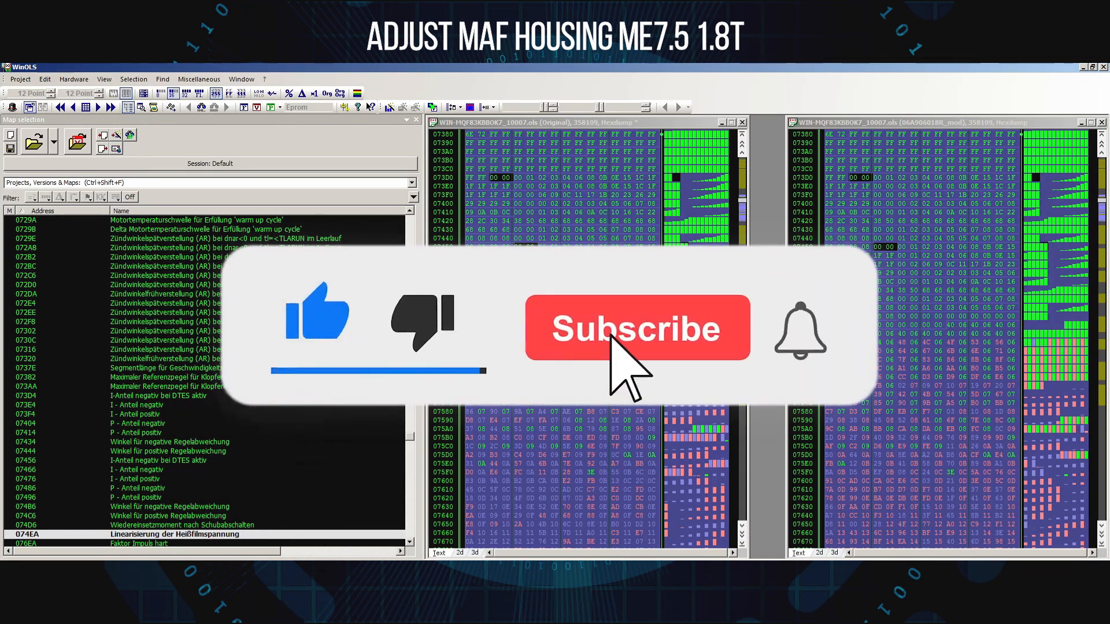
pyautogui.click(914, 385)
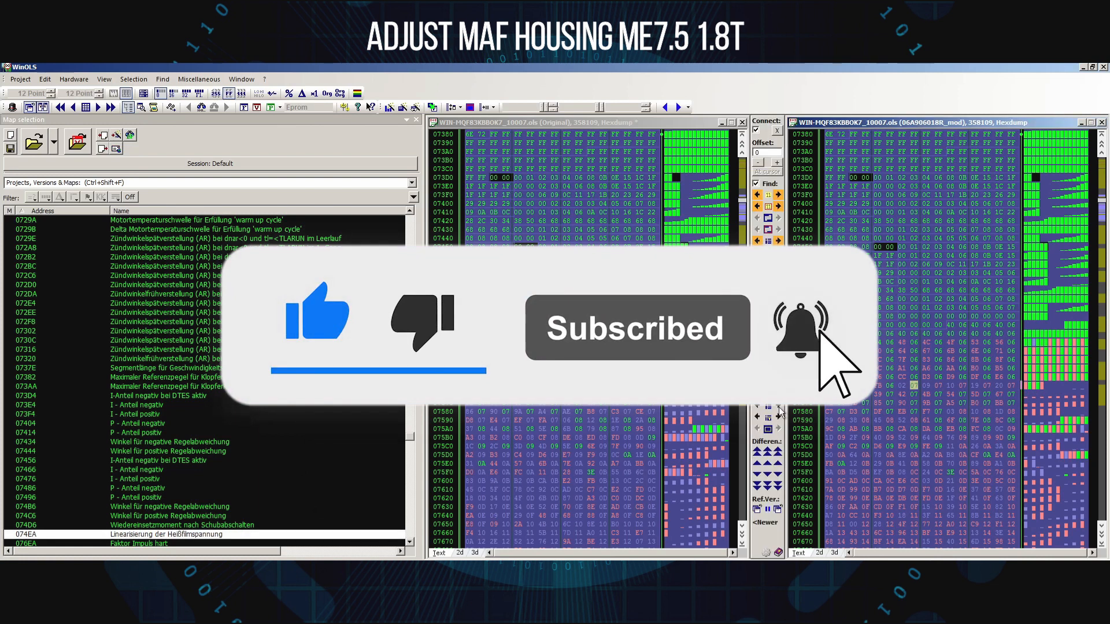